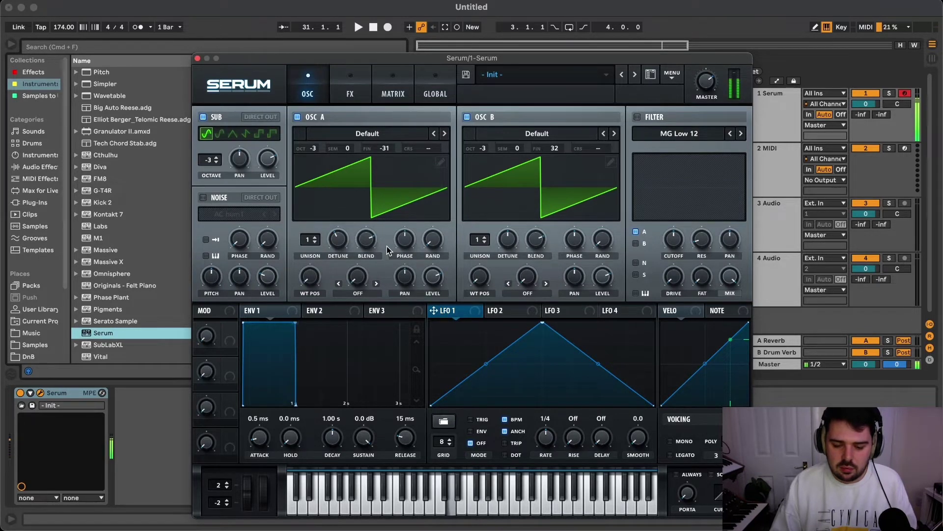
Step: Reset the fine tuning of oscillators A and B to 0 cents, and adjust A's random phase and B's phase
{"action": "double_click", "coordinate": [384, 149]}
{"action": "double_click", "coordinate": [555, 149]}
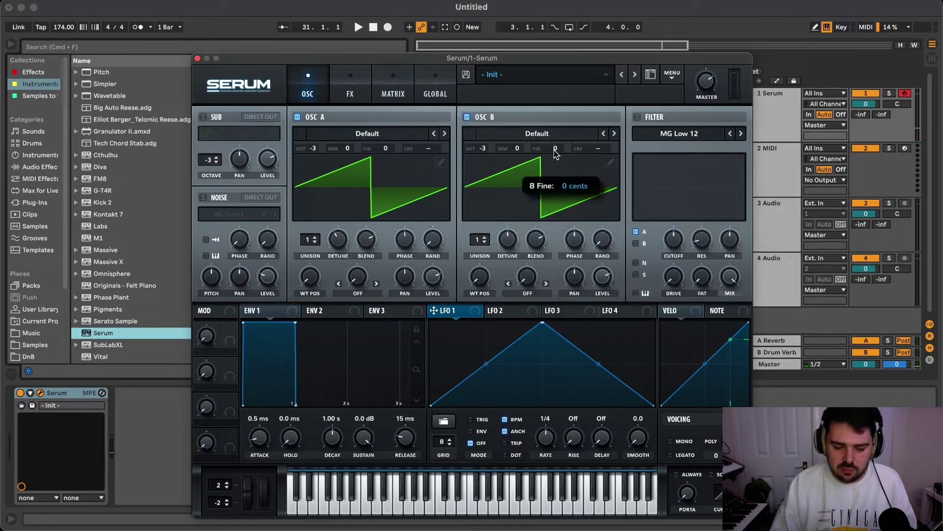
{"action": "double_click", "coordinate": [432, 239]}
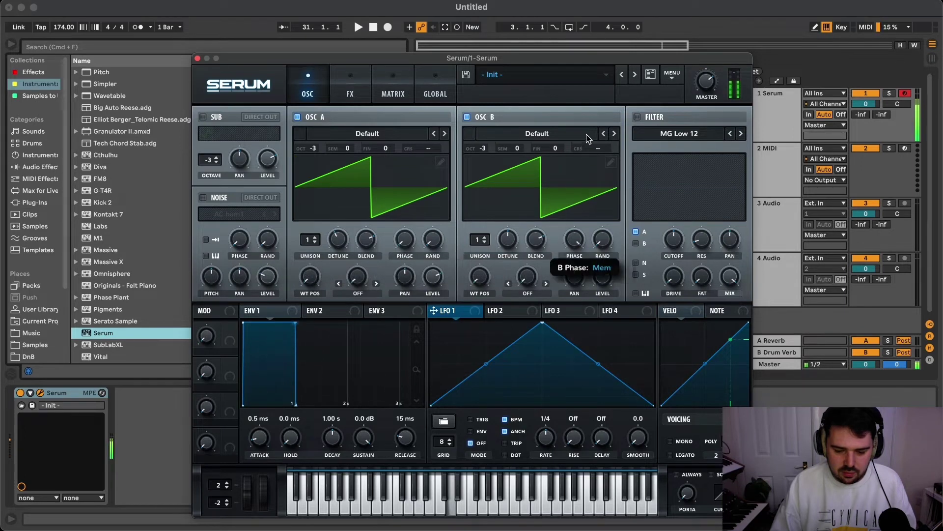
{"action": "left_click_drag", "start_coordinate": [574, 240], "coordinate": [571, 328]}
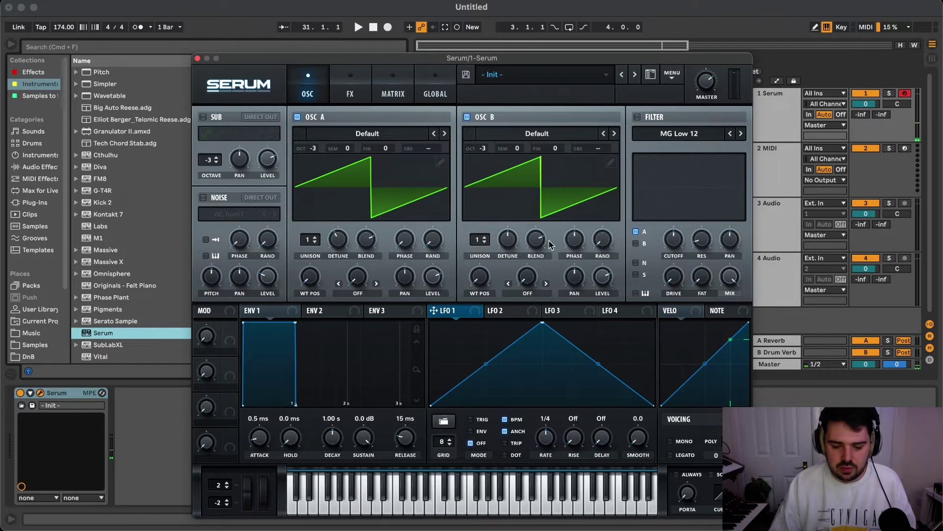
Step: Turn on the sub oscillator and assign LFO 1 to the levels of oscillators A and B, lowering their base levels
{"action": "left_click", "coordinate": [203, 118]}
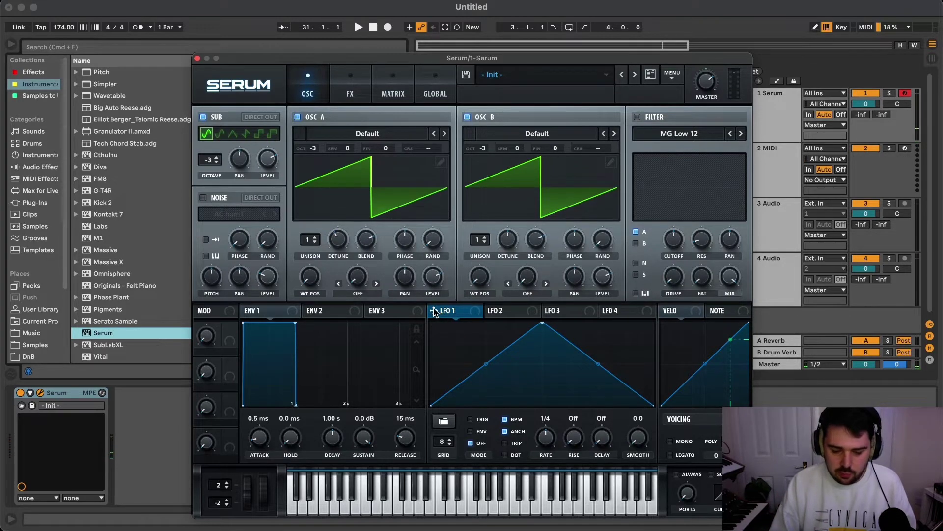
{"action": "left_click_drag", "start_coordinate": [433, 310], "coordinate": [427, 266]}
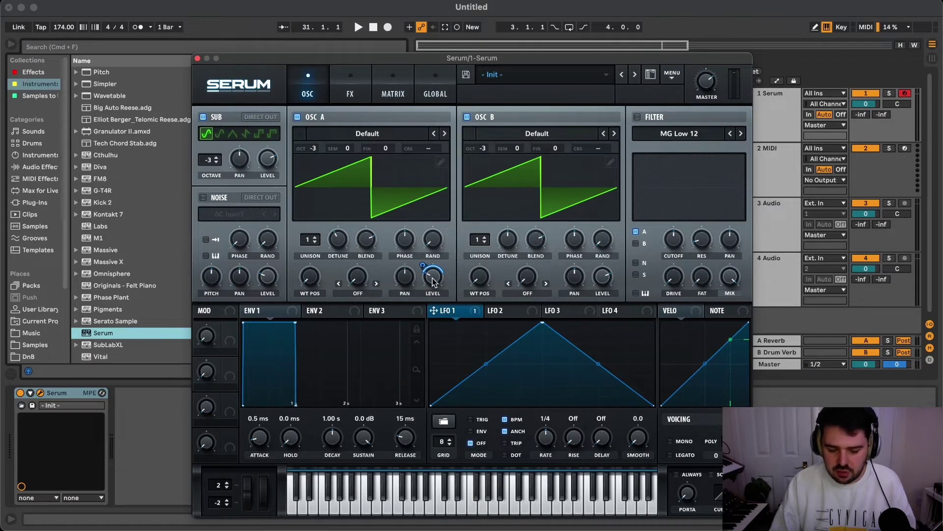
{"action": "left_click_drag", "start_coordinate": [435, 309], "coordinate": [602, 278]}
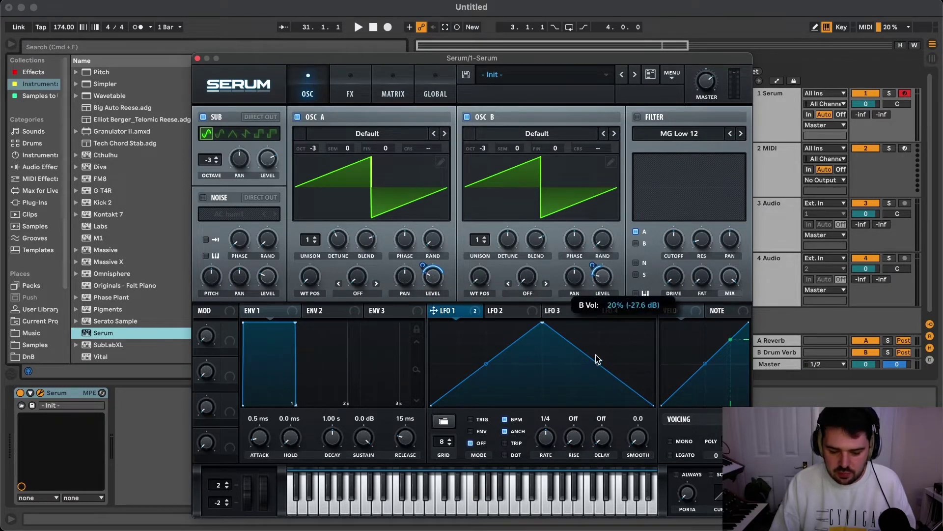
Step: Set fine tuning to 29 cents on oscillator A and -28 cents on B, and assign LFO 1 to the sub level
{"action": "left_click_drag", "start_coordinate": [562, 153], "coordinate": [562, 180]}
{"action": "left_click_drag", "start_coordinate": [385, 147], "coordinate": [393, 137]}
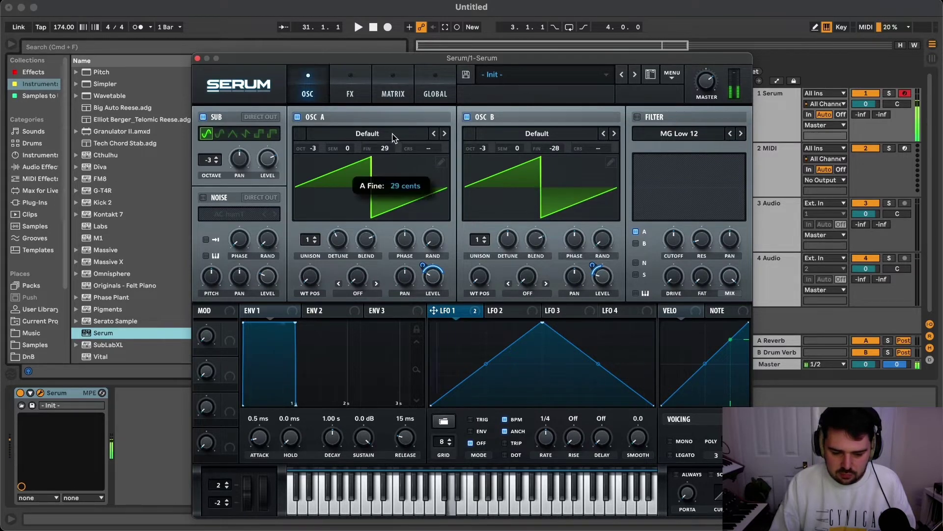
{"action": "mouse_move", "coordinate": [593, 261]}
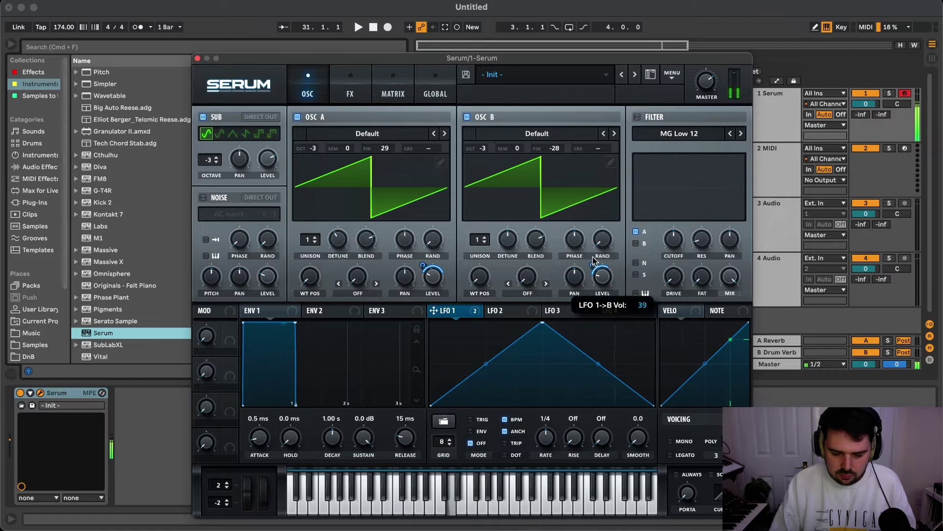
{"action": "left_click_drag", "start_coordinate": [434, 310], "coordinate": [268, 162]}
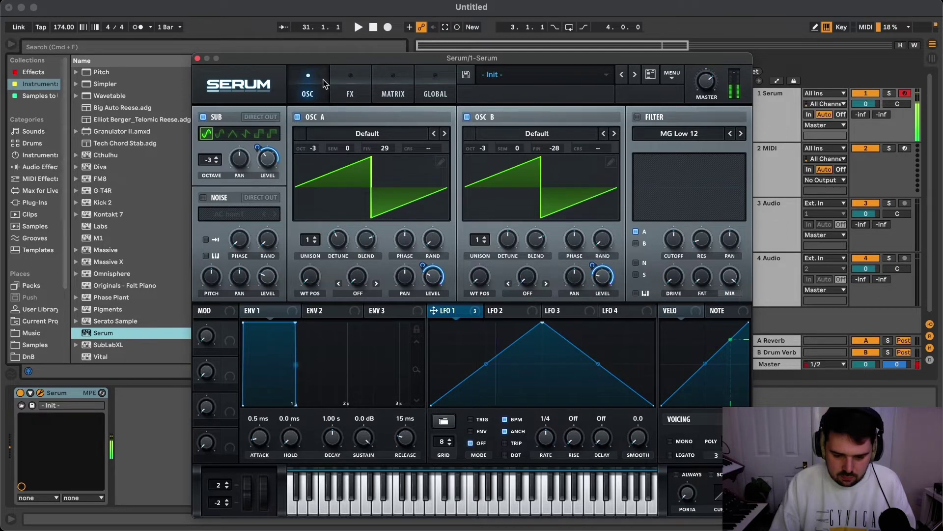
Step: Enable the Distortion effect with the Diode 1 type and raise its drive to about 73%
{"action": "left_click", "coordinate": [350, 88]}
{"action": "left_click", "coordinate": [208, 138]}
{"action": "left_click", "coordinate": [412, 132]}
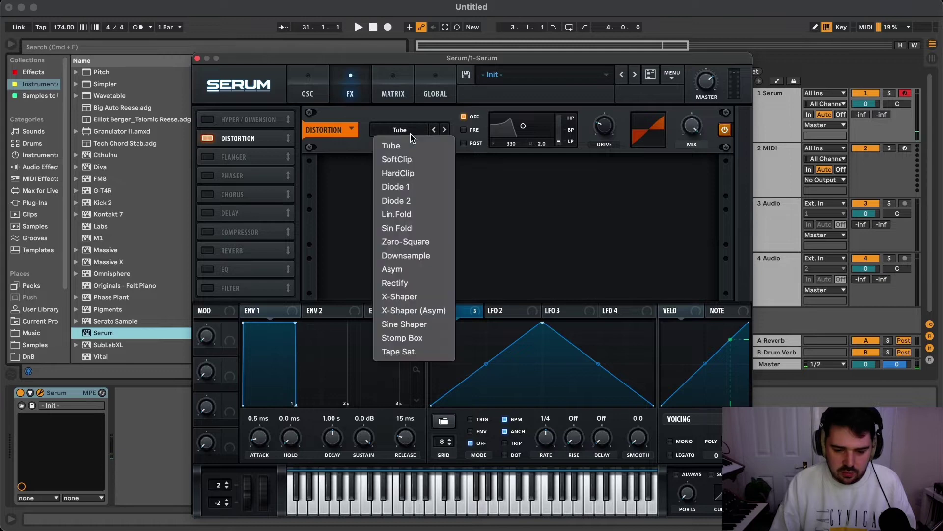
{"action": "key", "text": "Return"}
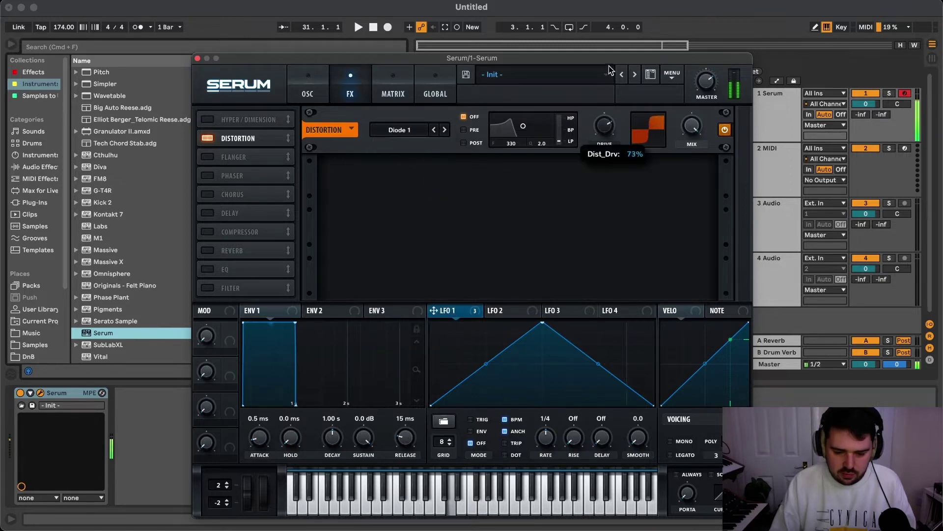
{"action": "left_click_drag", "start_coordinate": [433, 310], "coordinate": [605, 131]}
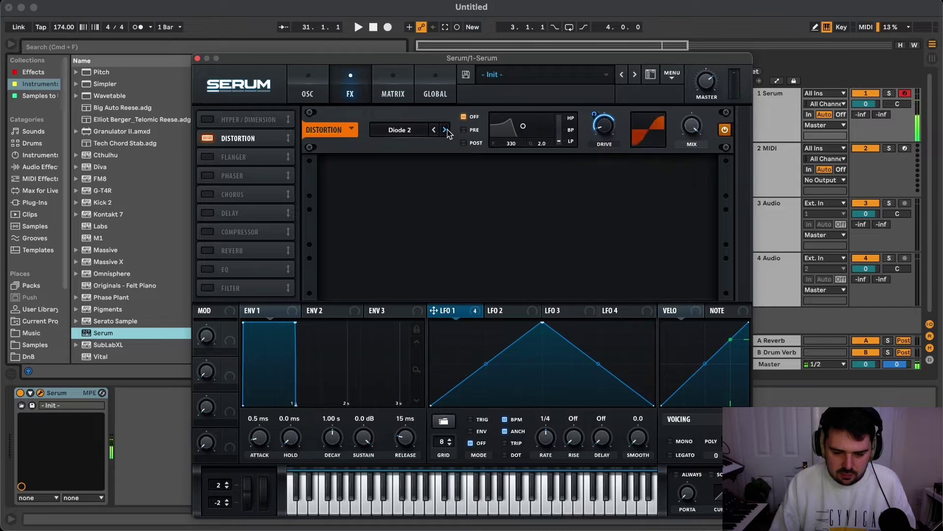
{"action": "right_click", "coordinate": [605, 127]}
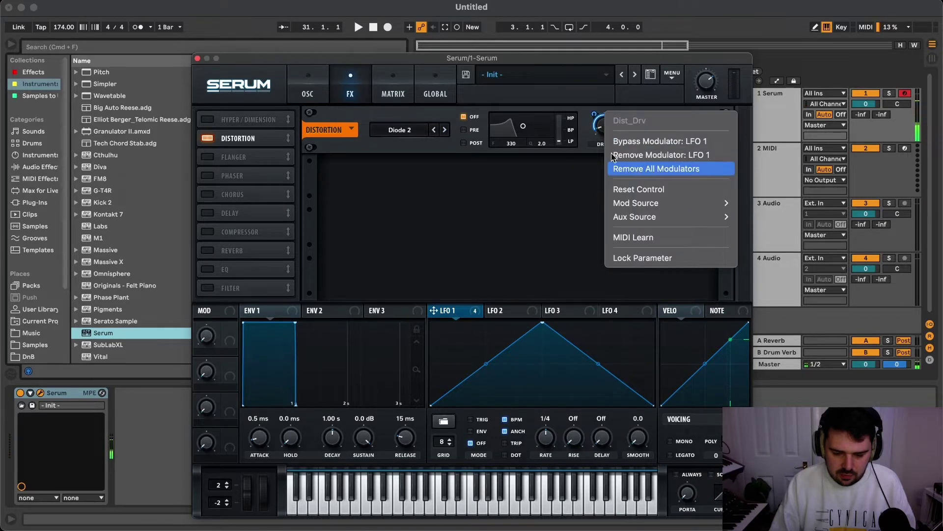
{"action": "left_click", "coordinate": [617, 155]}
Step: Adjust the Diode 1 distortion drive and assign LFO 1 to the distortion mix
{"action": "left_click_drag", "start_coordinate": [613, 135], "coordinate": [633, 47]}
{"action": "left_click_drag", "start_coordinate": [446, 313], "coordinate": [681, 129]}
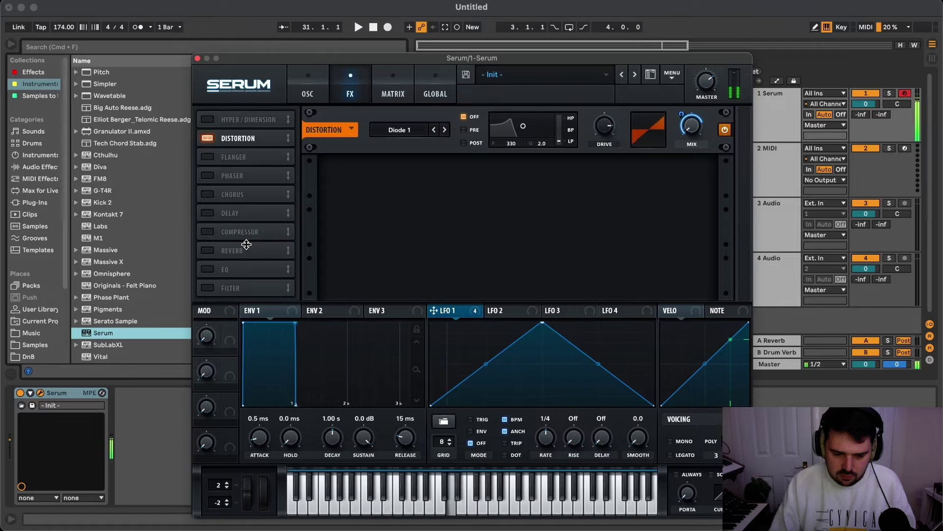
Step: Enable the Compressor in multiband mode and adjust its band levels
{"action": "left_click", "coordinate": [212, 230]}
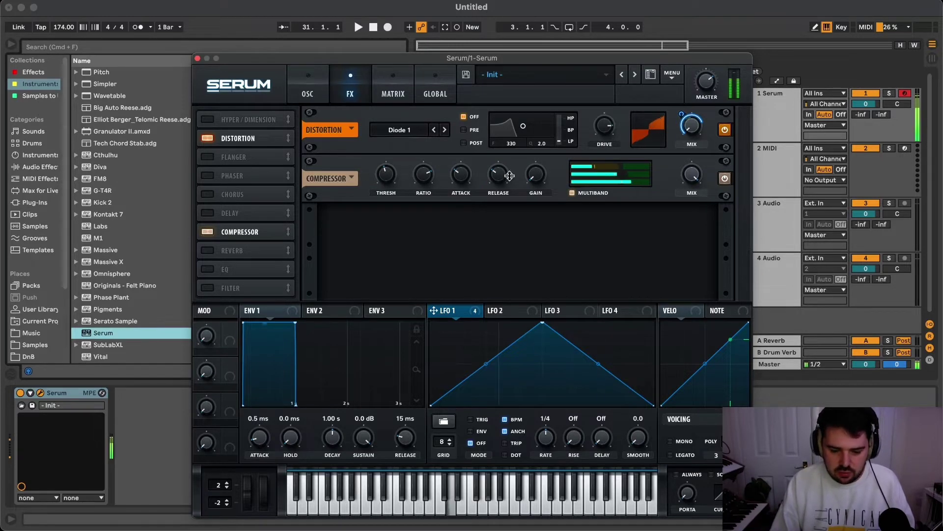
{"action": "left_click_drag", "start_coordinate": [613, 175], "coordinate": [590, 172]}
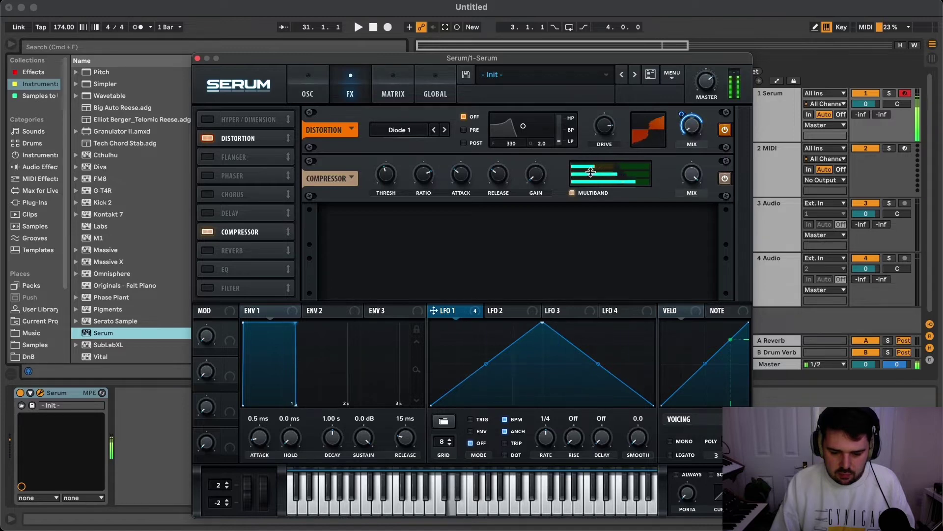
Step: Enable the MG Low 6 filter effect, modulate its lowered cutoff with LFO 1, and raise the filter drive
{"action": "left_click", "coordinate": [207, 288]}
{"action": "left_click_drag", "start_coordinate": [486, 225], "coordinate": [472, 255]}
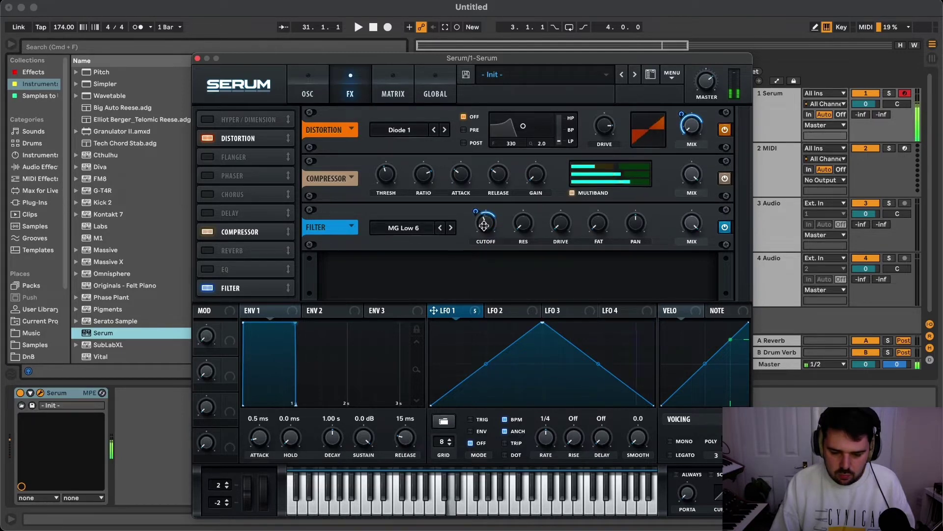
{"action": "left_click_drag", "start_coordinate": [476, 212], "coordinate": [479, 203]}
{"action": "left_click_drag", "start_coordinate": [560, 227], "coordinate": [562, 201]}
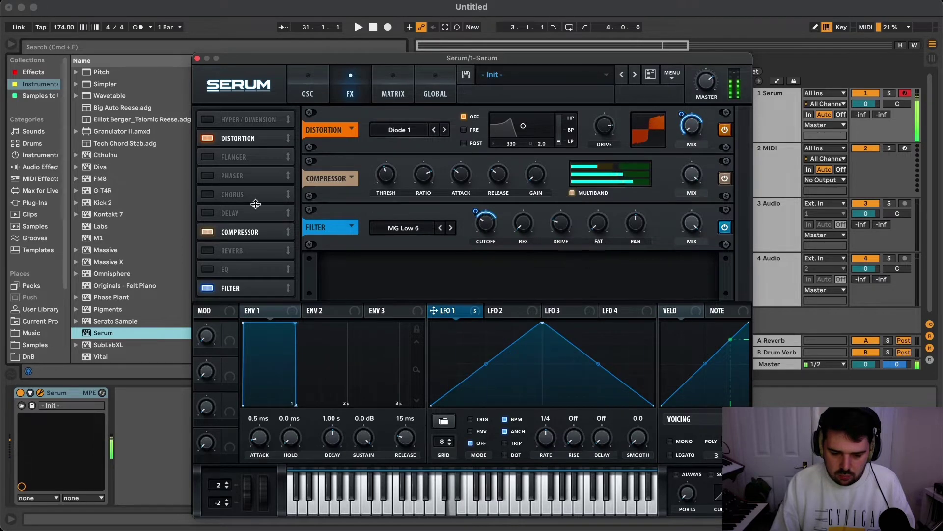
Step: Enable the Chorus with its mix at about 26%, and route the sub oscillator to Direct Out
{"action": "left_click", "coordinate": [208, 195]}
{"action": "left_click", "coordinate": [308, 91]}
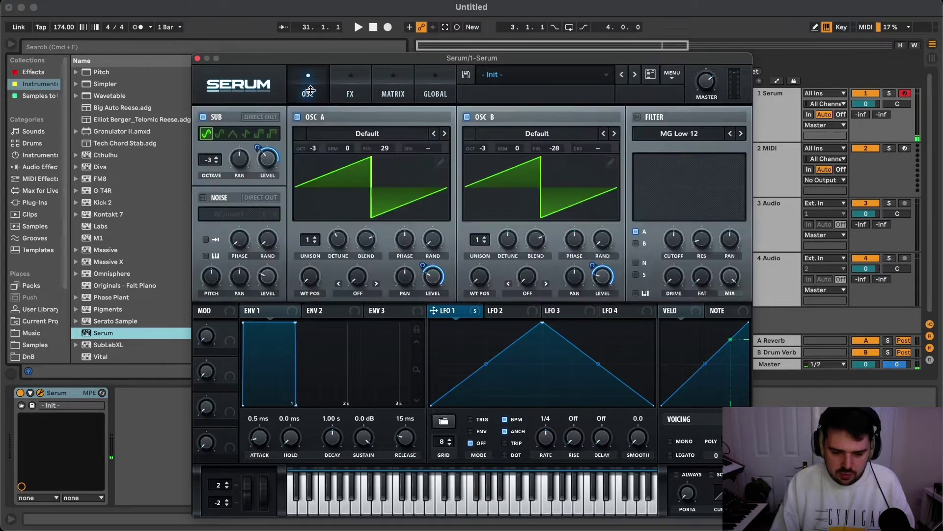
{"action": "left_click", "coordinate": [251, 119]}
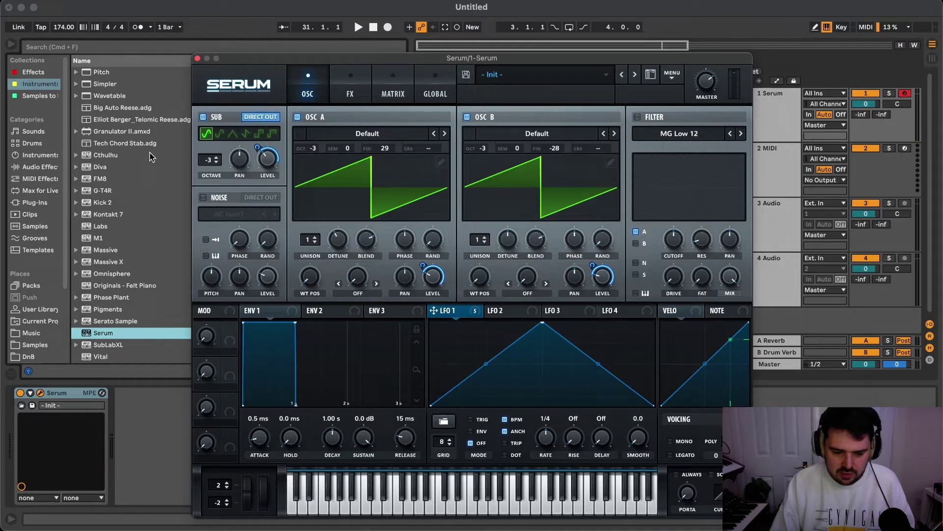
{"action": "left_click", "coordinate": [367, 81]}
{"action": "left_click_drag", "start_coordinate": [692, 174], "coordinate": [692, 189]}
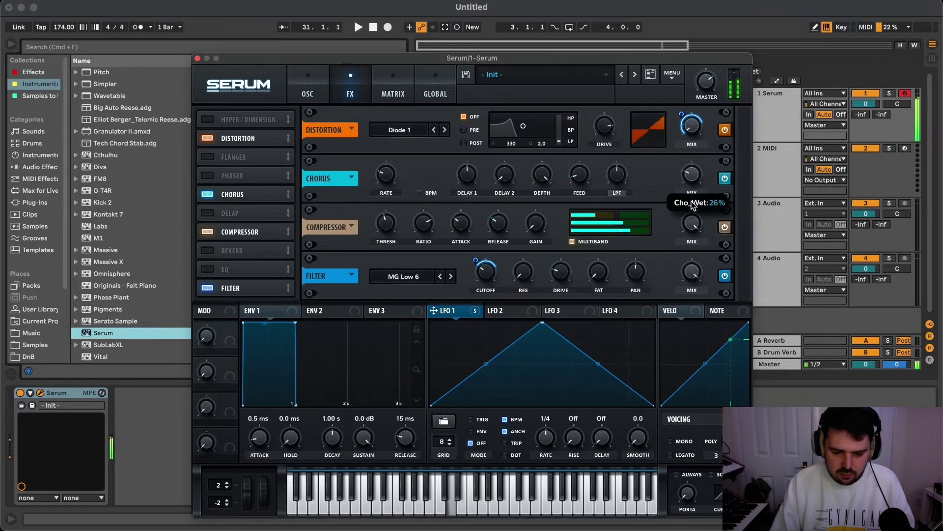
Step: Set unison to 3 voices on both oscillators A and B and reduce their unison detune
{"action": "left_click", "coordinate": [293, 75]}
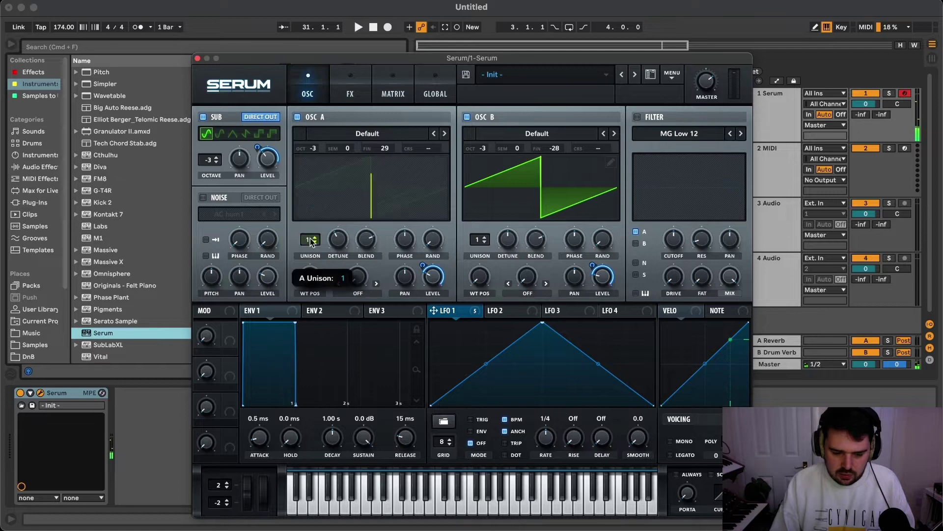
{"action": "left_click", "coordinate": [314, 241]}
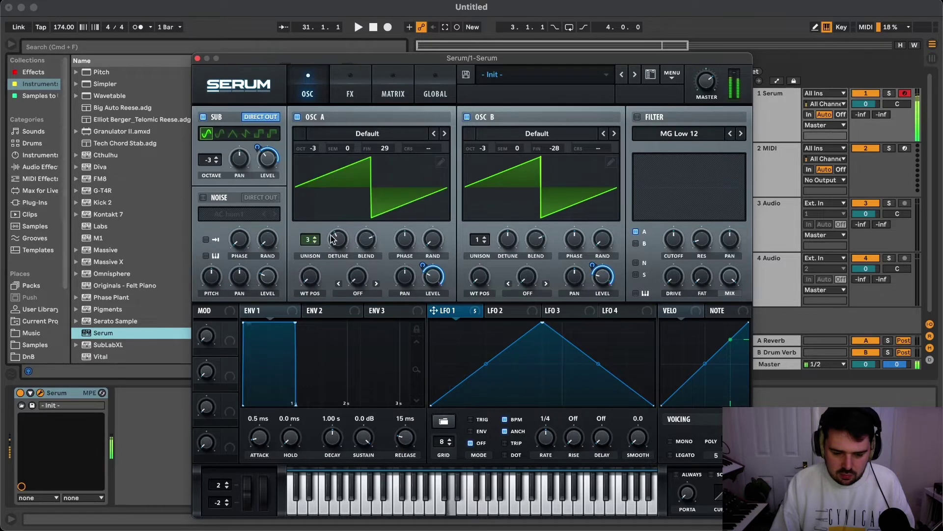
{"action": "left_click_drag", "start_coordinate": [479, 239], "coordinate": [483, 228]}
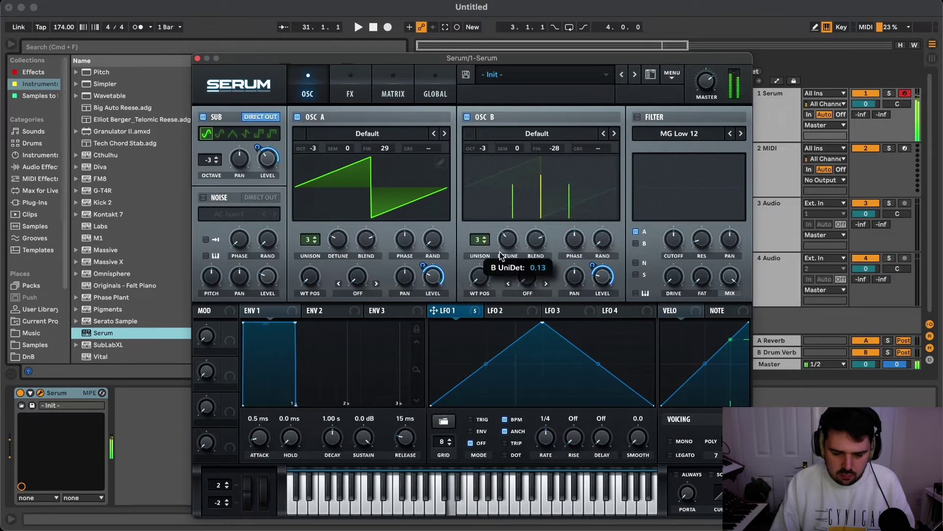
Step: Play test notes in different octaves and set the voicing to Mono with portamento set to Always
{"action": "key", "text": "g"}
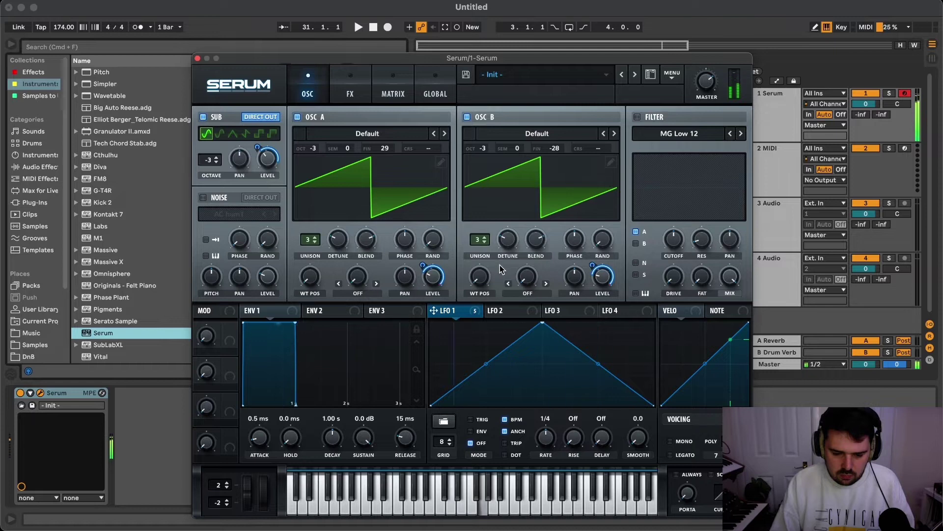
{"action": "key", "text": "x"}
{"action": "key", "text": "s"}
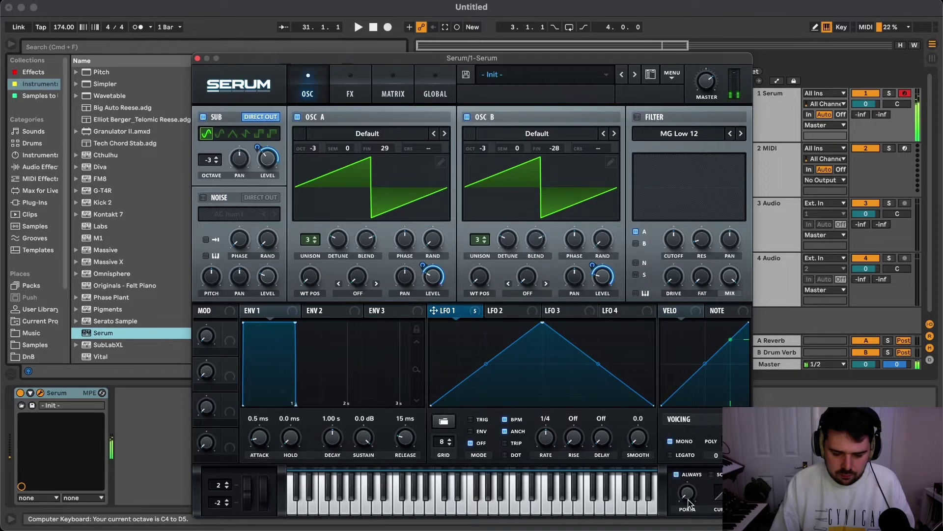
{"action": "left_click", "coordinate": [671, 442]}
{"action": "key", "text": "z"}
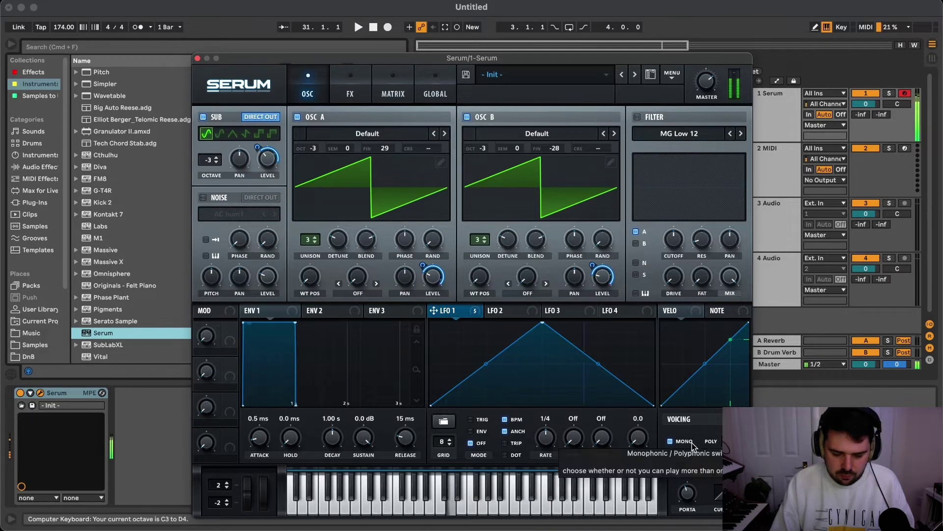
Step: Enable the EQ and shape its low band into a wide bell cut around 417 Hz
{"action": "left_click", "coordinate": [350, 90]}
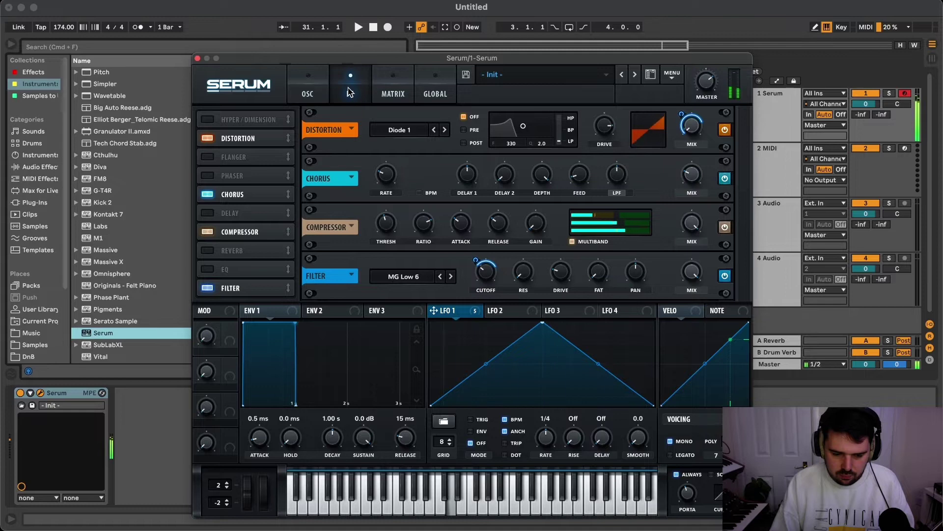
{"action": "left_click", "coordinate": [243, 270]}
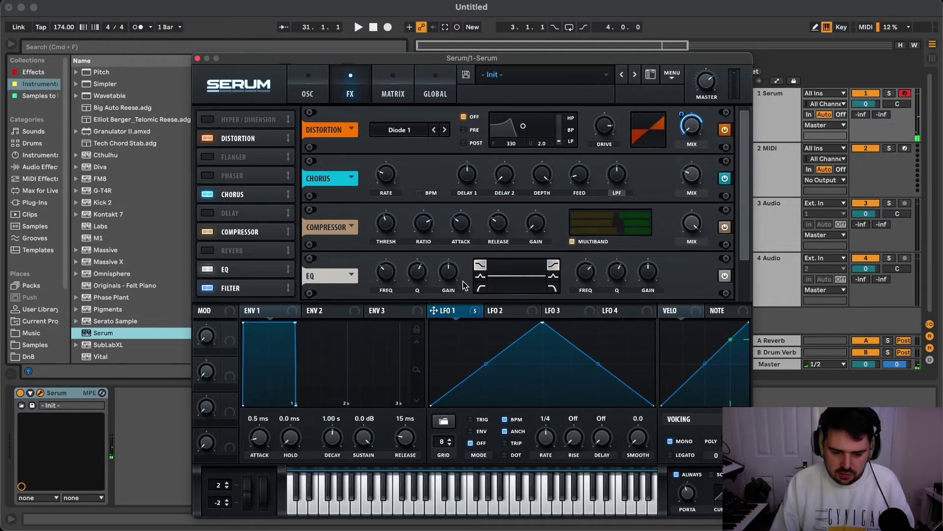
{"action": "left_click_drag", "start_coordinate": [455, 272], "coordinate": [421, 284]}
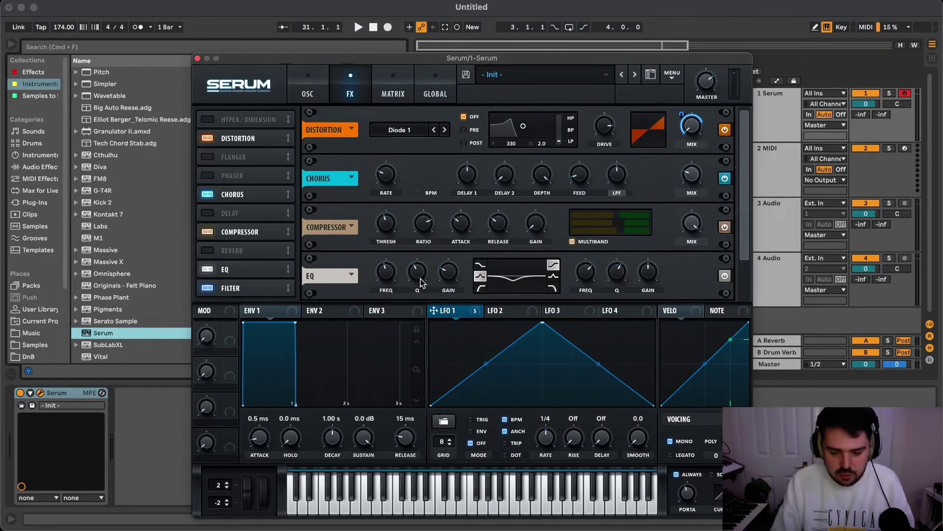
{"action": "mouse_move", "coordinate": [389, 260]}
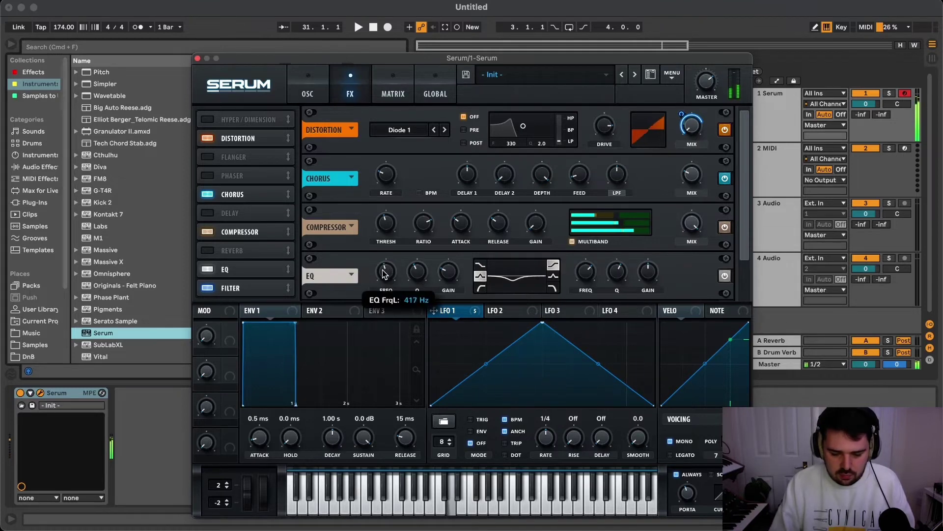
Step: Reshape LFO 2 into a descending ramp, assign it to the EQ low-band frequency, and set its rate to 2 bar
{"action": "left_click", "coordinate": [513, 311]}
{"action": "left_click_drag", "start_coordinate": [540, 325], "coordinate": [432, 336]}
{"action": "left_click_drag", "start_coordinate": [491, 311], "coordinate": [386, 266]}
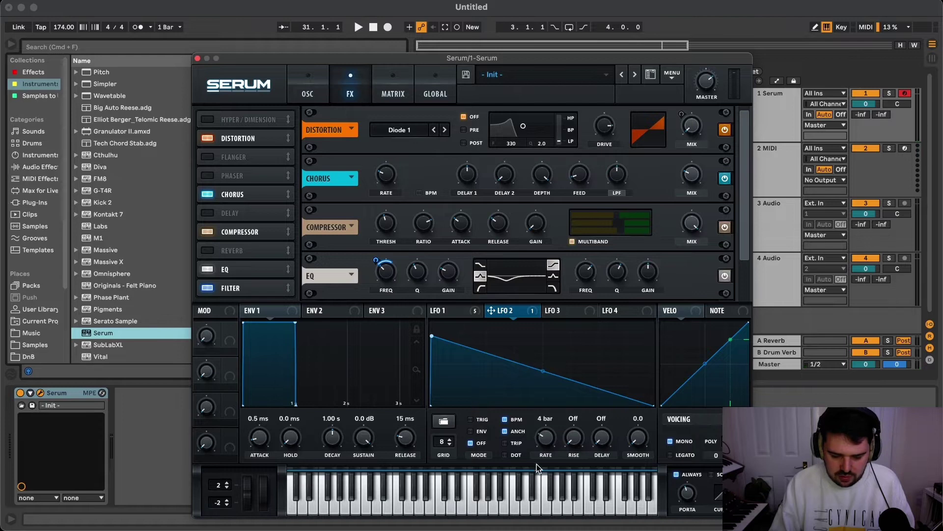
{"action": "left_click_drag", "start_coordinate": [536, 464], "coordinate": [537, 459]}
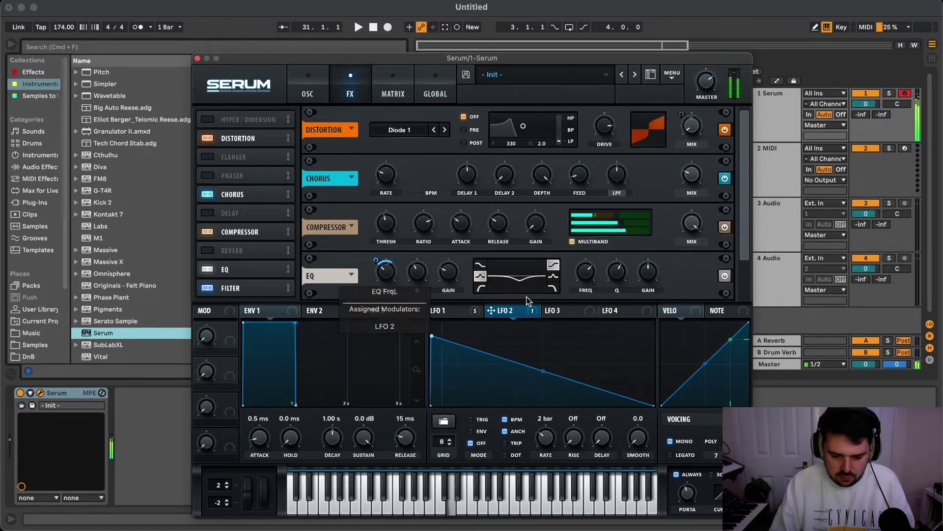
Step: Close the Serum window and load the Multiband Compression preset of Multiband Dynamics after Serum on its track
{"action": "left_click", "coordinate": [198, 58]}
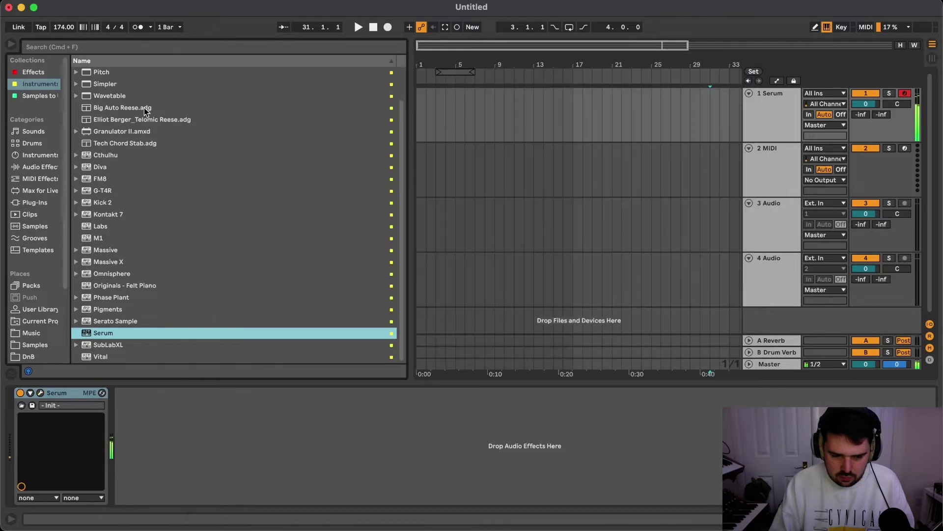
{"action": "left_click", "coordinate": [39, 166]}
{"action": "scroll", "coordinate": [107, 260], "scroll_direction": "down", "scroll_amount": 3}
{"action": "scroll", "coordinate": [103, 245], "scroll_direction": "down", "scroll_amount": 5}
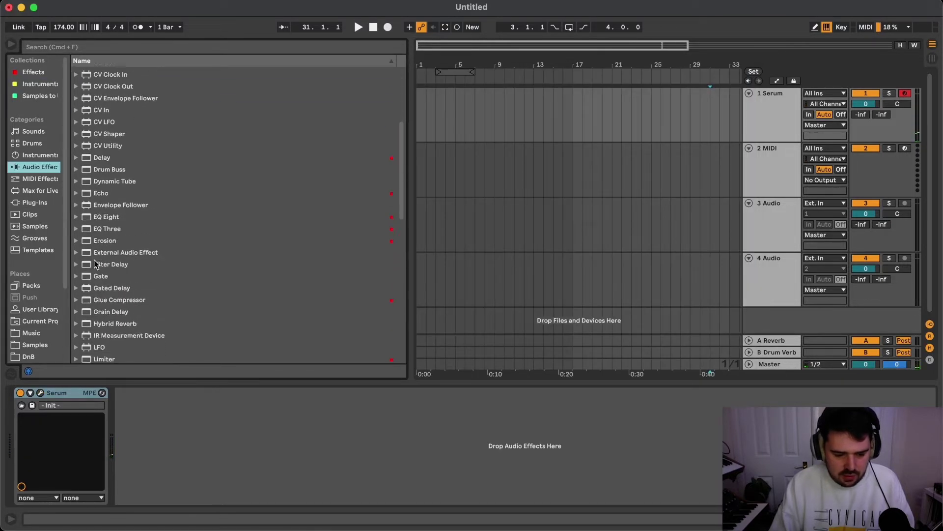
{"action": "scroll", "coordinate": [113, 275], "scroll_direction": "down", "scroll_amount": 4}
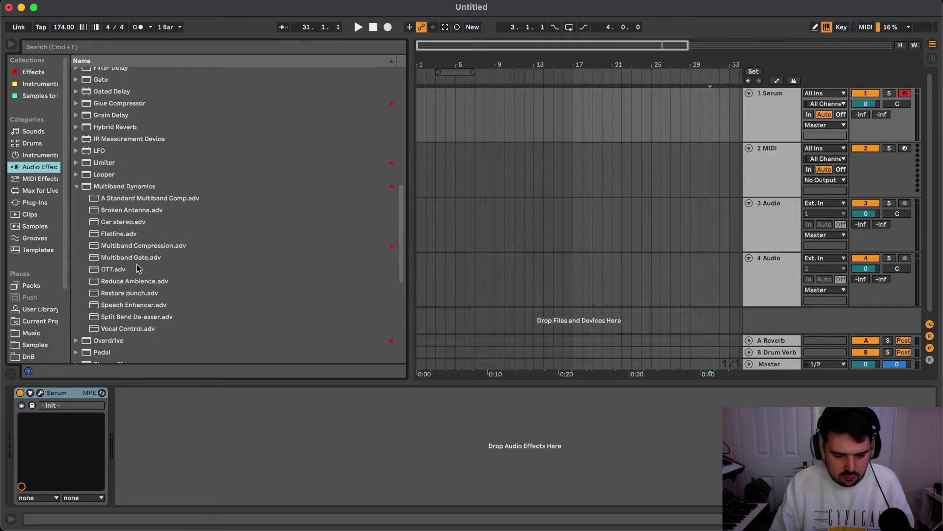
{"action": "left_click_drag", "start_coordinate": [143, 244], "coordinate": [220, 420]}
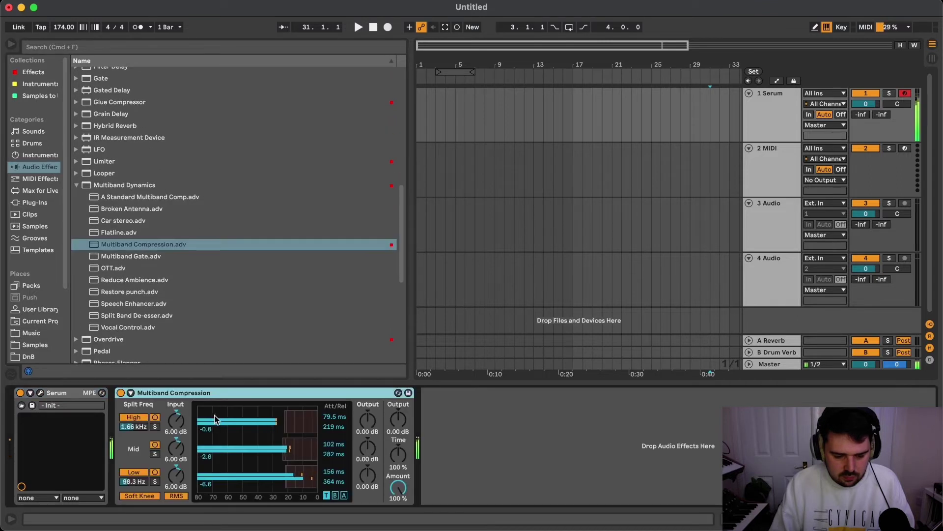
{"action": "left_click", "coordinate": [77, 185]}
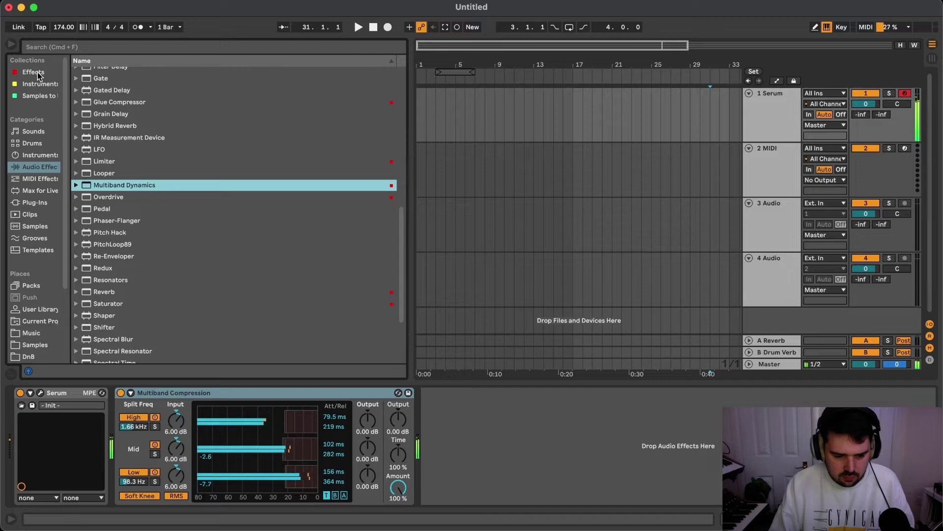
Step: Reopen Serum, adjust its portamento amount, and close the plugin window
{"action": "left_click", "coordinate": [32, 405]}
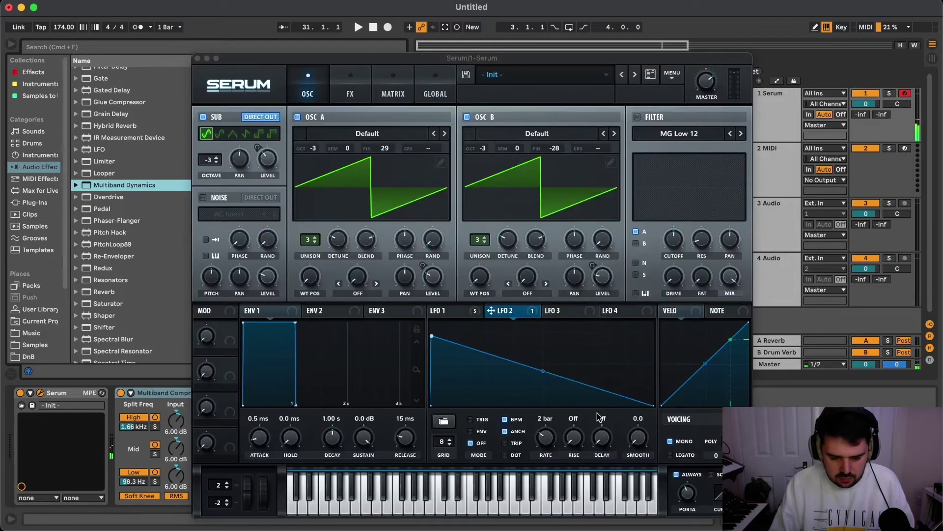
{"action": "left_click", "coordinate": [688, 490]}
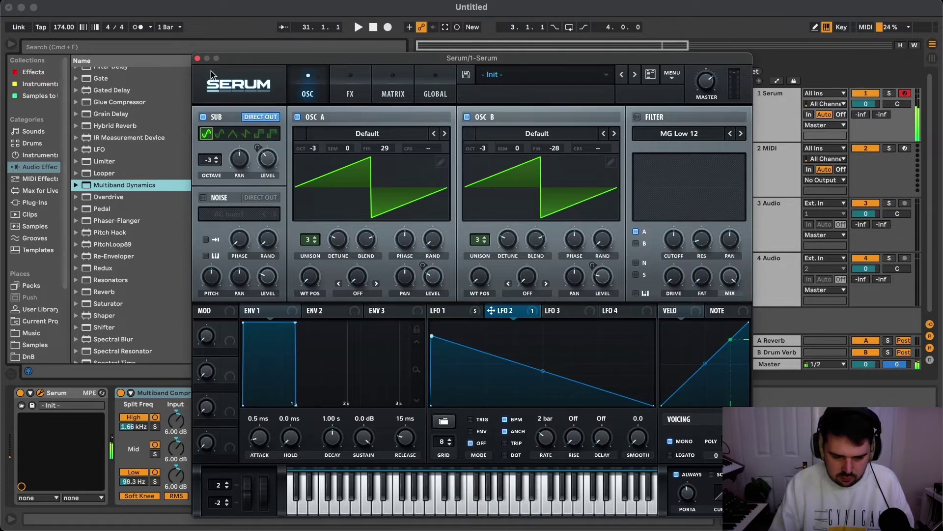
{"action": "left_click", "coordinate": [196, 59]}
Step: Find iZotope Trash 2 in the Effects collection and add it after Multiband Compression on the Serum track
{"action": "scroll", "coordinate": [98, 140], "scroll_direction": "up", "scroll_amount": 5}
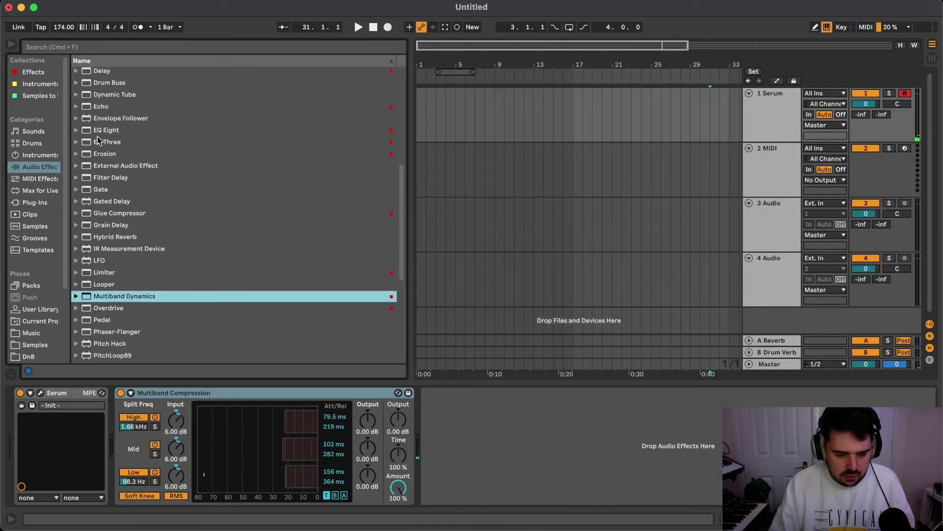
{"action": "left_click", "coordinate": [17, 73]}
{"action": "scroll", "coordinate": [147, 246], "scroll_direction": "down", "scroll_amount": 10}
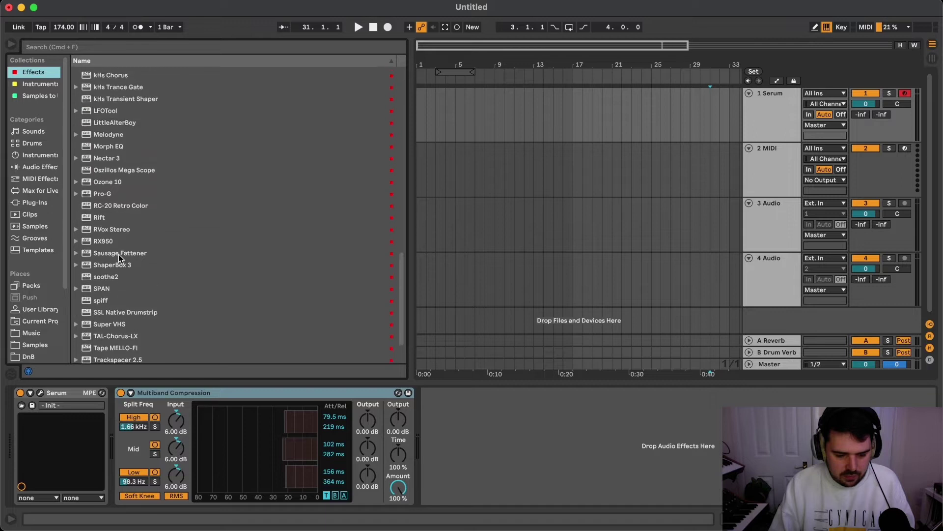
{"action": "scroll", "coordinate": [127, 187], "scroll_direction": "up", "scroll_amount": 3}
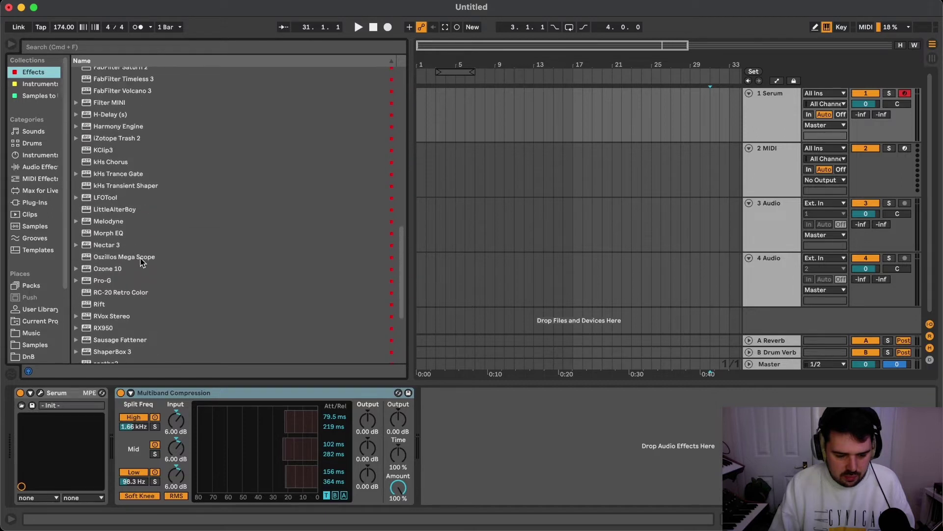
{"action": "left_click_drag", "start_coordinate": [117, 144], "coordinate": [525, 458]}
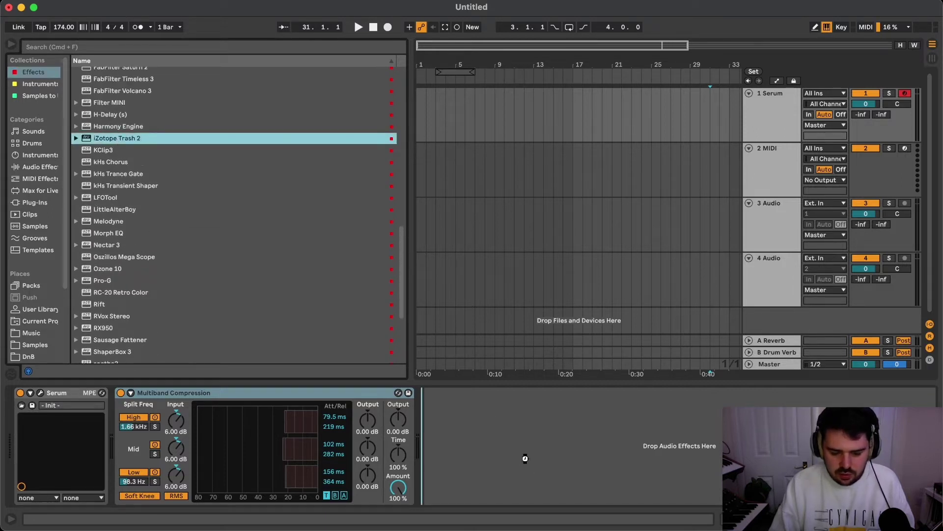
{"action": "left_click_drag", "start_coordinate": [468, 377], "coordinate": [468, 379]}
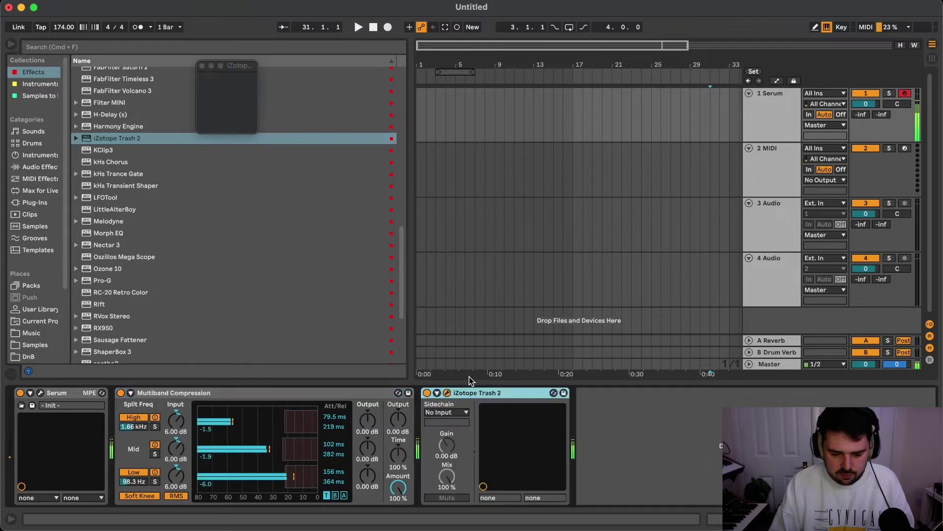
Step: Enable multiband processing in Trash 2 and set the lower crossover to 162 Hz
{"action": "left_click", "coordinate": [626, 351]}
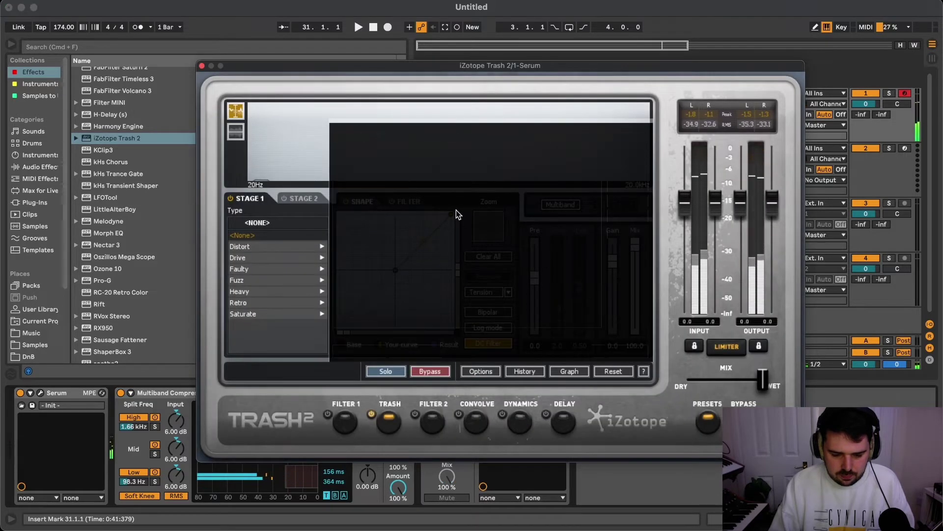
{"action": "left_click", "coordinate": [556, 204]}
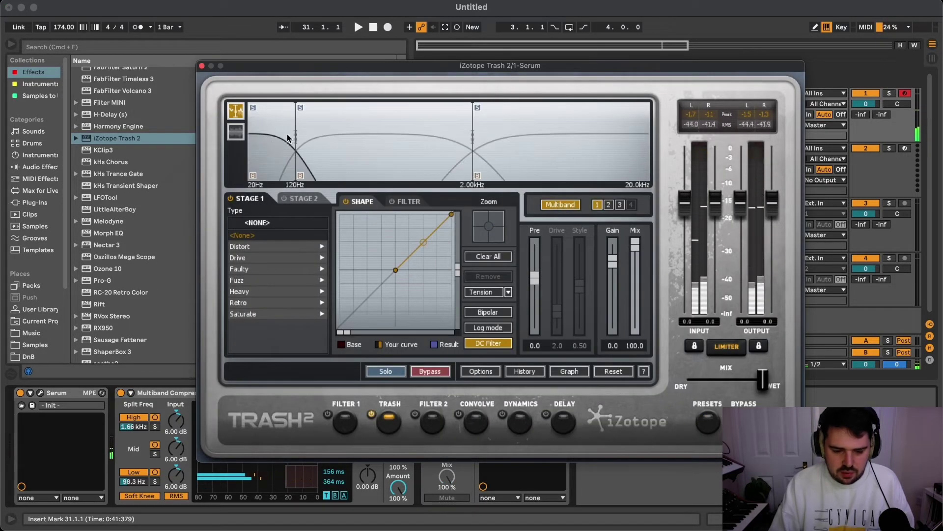
{"action": "left_click_drag", "start_coordinate": [294, 136], "coordinate": [309, 138]}
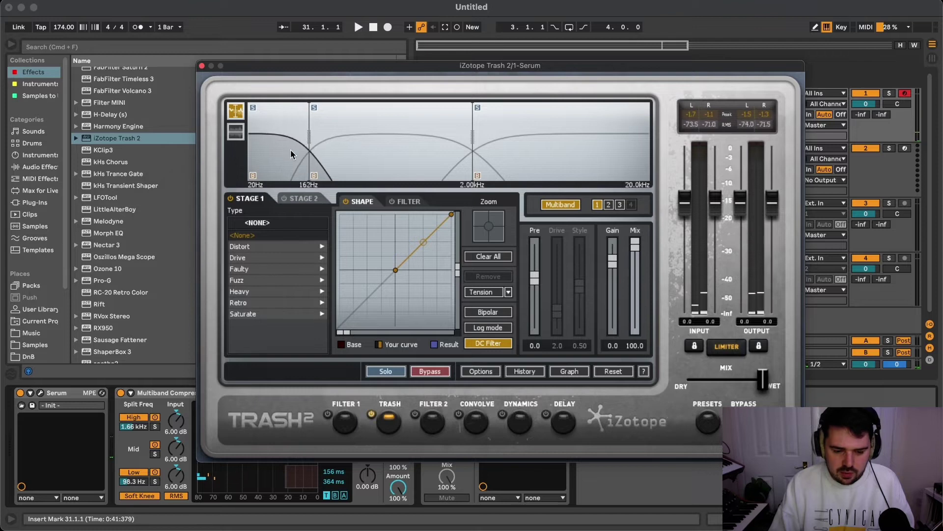
Step: Select the low band in Trash 2 and bow its waveshaping curve slightly upward
{"action": "left_click", "coordinate": [389, 155]}
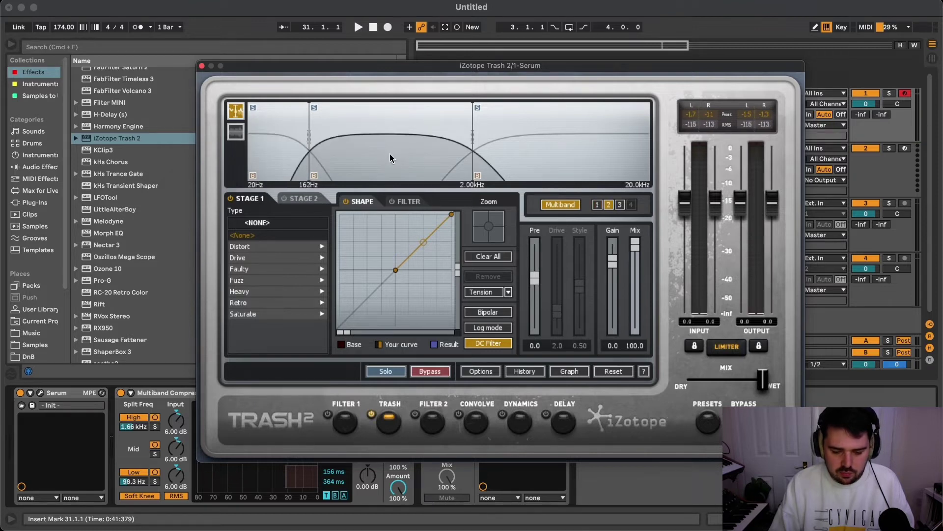
{"action": "left_click", "coordinate": [518, 148]}
{"action": "left_click", "coordinate": [254, 159]}
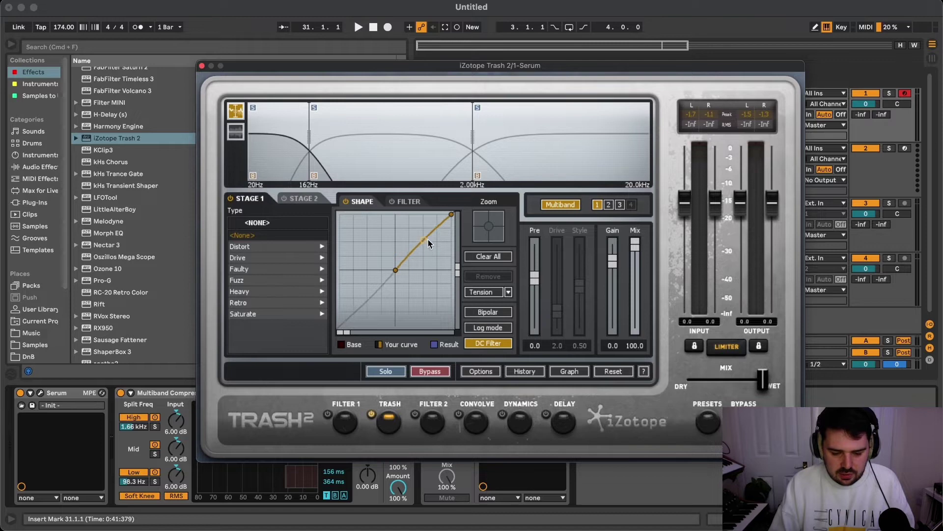
{"action": "left_click_drag", "start_coordinate": [428, 240], "coordinate": [429, 233]}
Step: Audition Saturate distortions on the middle band, such as Mild Excitement, Grainy and Tape Saturation, settling on Push Pull with a nearly straight shape curve
{"action": "left_click", "coordinate": [396, 166]}
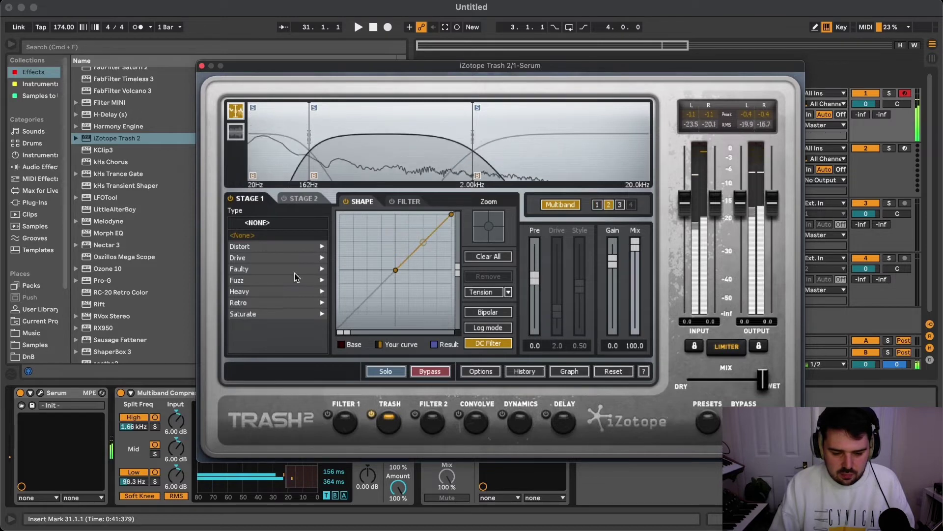
{"action": "left_click", "coordinate": [248, 315]}
{"action": "left_click", "coordinate": [261, 291]}
{"action": "left_click_drag", "start_coordinate": [422, 243], "coordinate": [423, 234]}
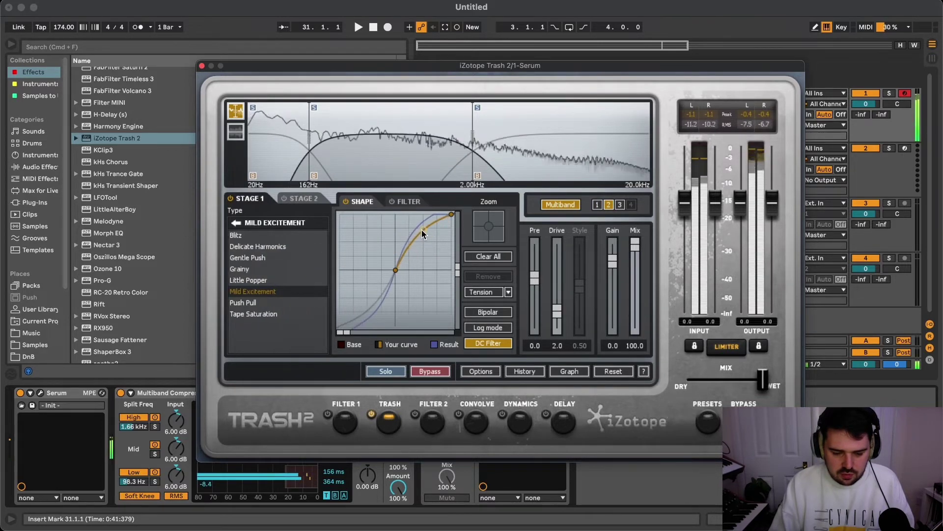
{"action": "left_click", "coordinate": [260, 270]}
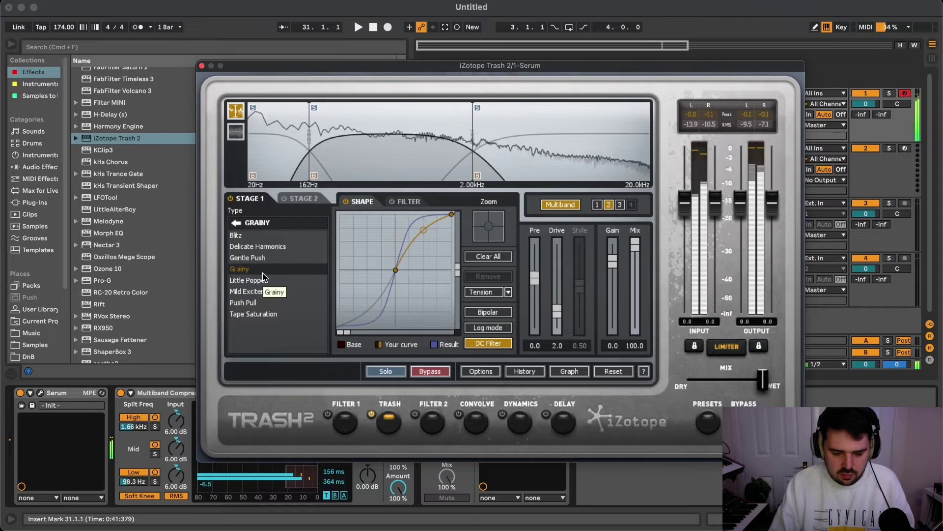
{"action": "left_click", "coordinate": [265, 302]}
{"action": "left_click", "coordinate": [271, 316]}
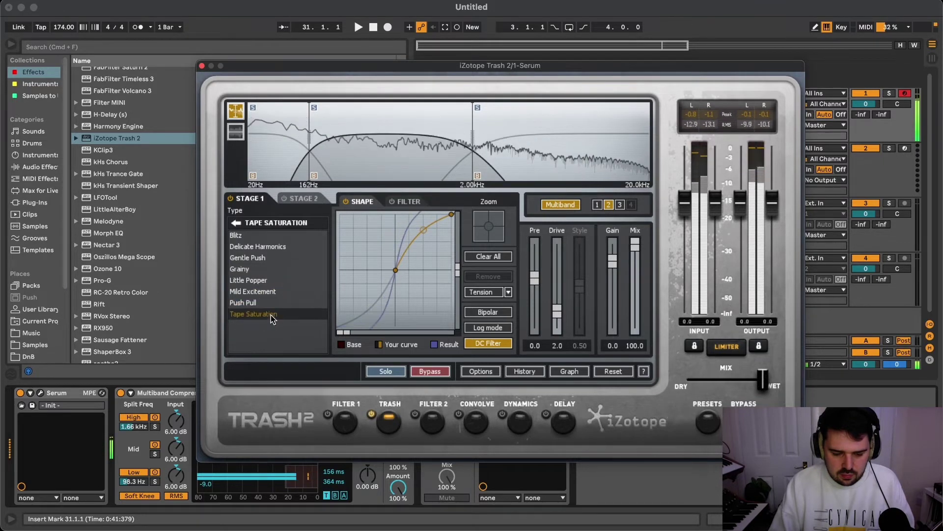
{"action": "left_click_drag", "start_coordinate": [423, 230], "coordinate": [423, 240]}
{"action": "key", "text": "Up"}
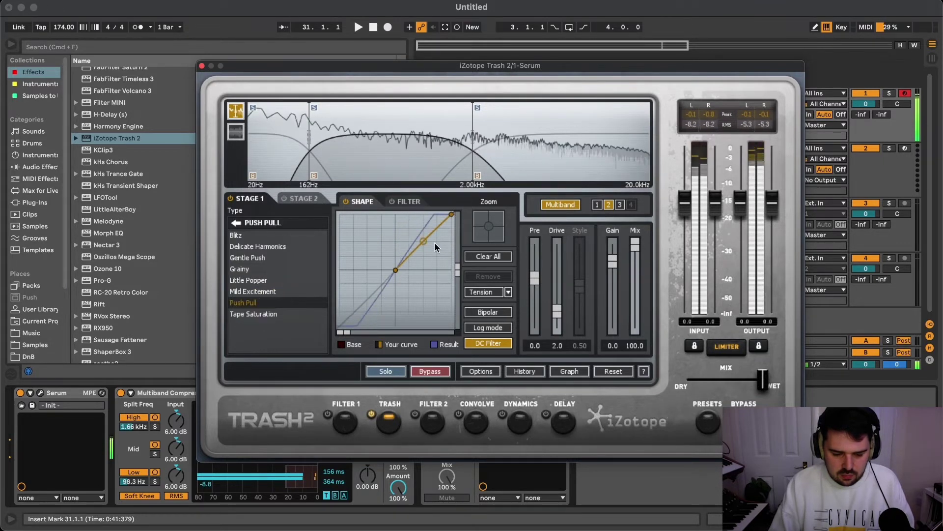
Step: Apply the Positive fuzz distortion to the high band, bow its shape curve upward, and close Trash 2
{"action": "left_click", "coordinate": [553, 149]}
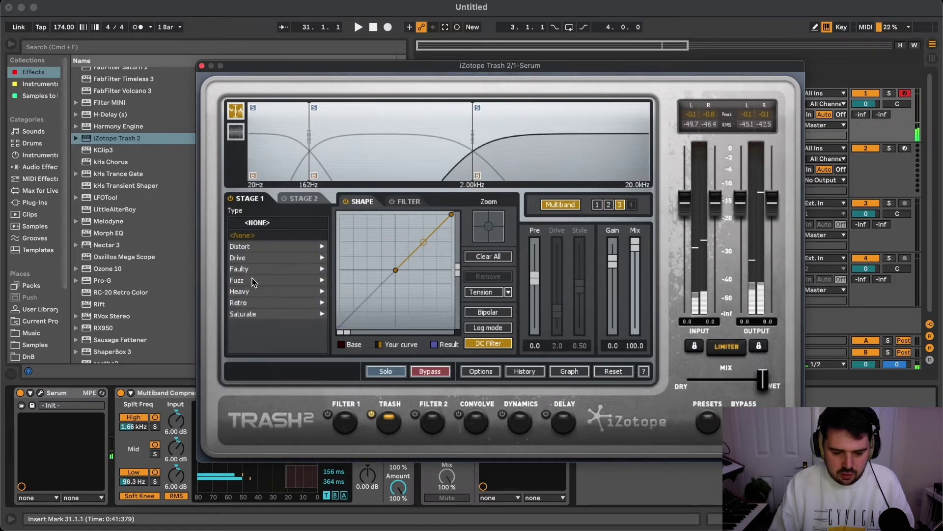
{"action": "left_click", "coordinate": [252, 281]}
{"action": "left_click", "coordinate": [251, 281]}
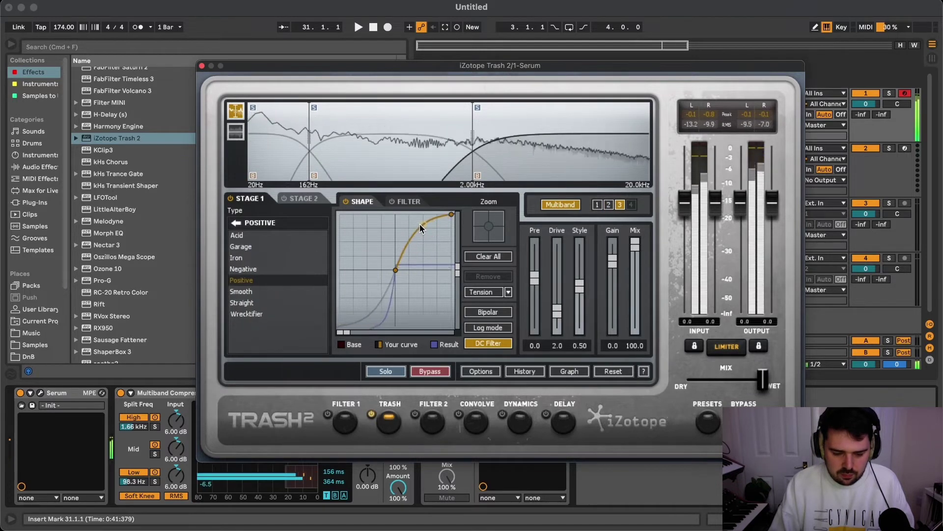
{"action": "left_click", "coordinate": [420, 228]}
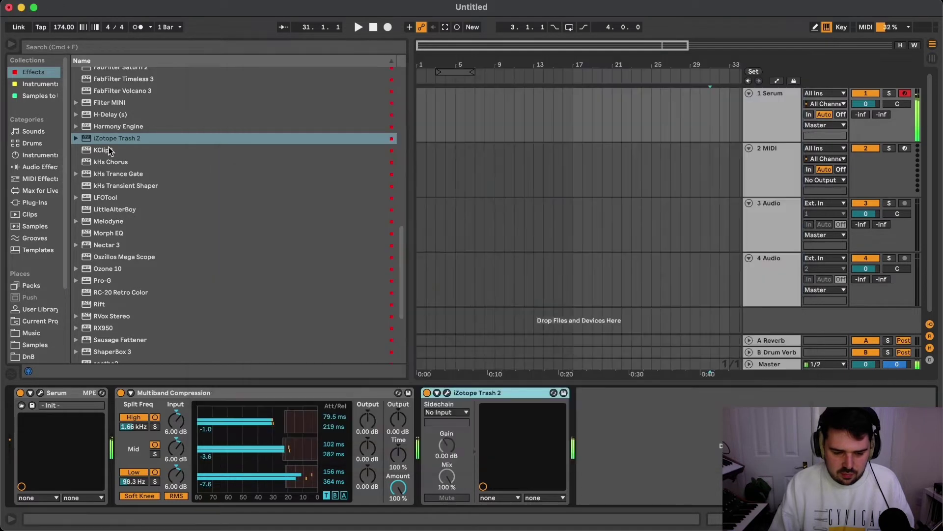
{"action": "left_click", "coordinate": [201, 66]}
Step: Add an Auto Filter after Trash 2 and switch it to band-pass
{"action": "scroll", "coordinate": [115, 75], "scroll_direction": "down", "scroll_amount": 1}
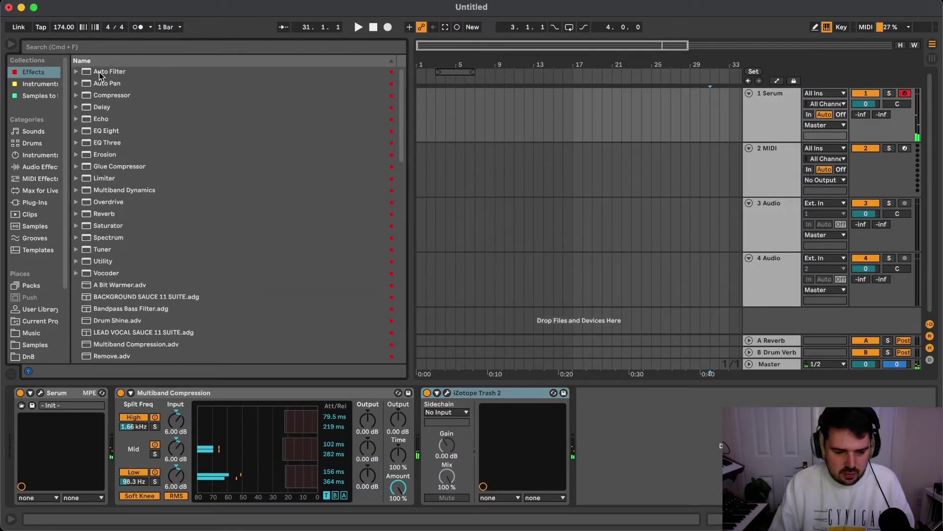
{"action": "left_click_drag", "start_coordinate": [104, 72], "coordinate": [595, 418]}
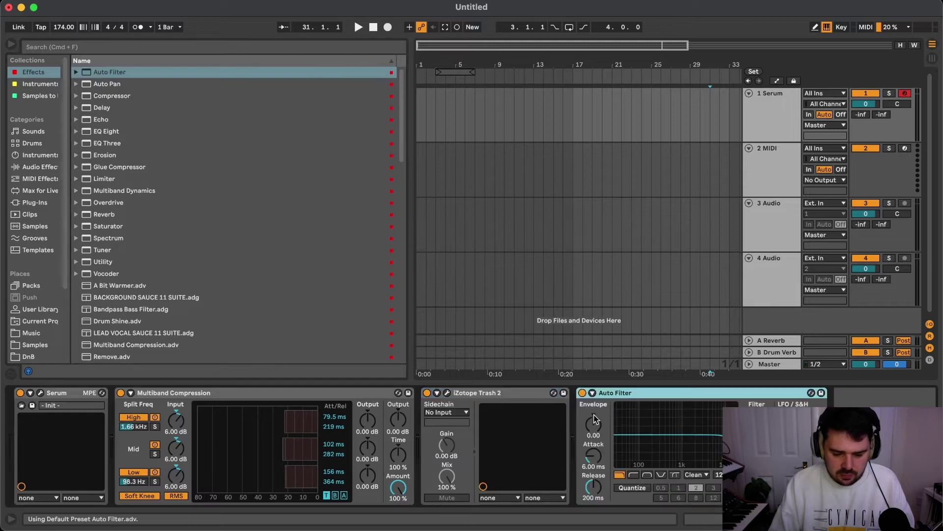
{"action": "left_click", "coordinate": [647, 474]}
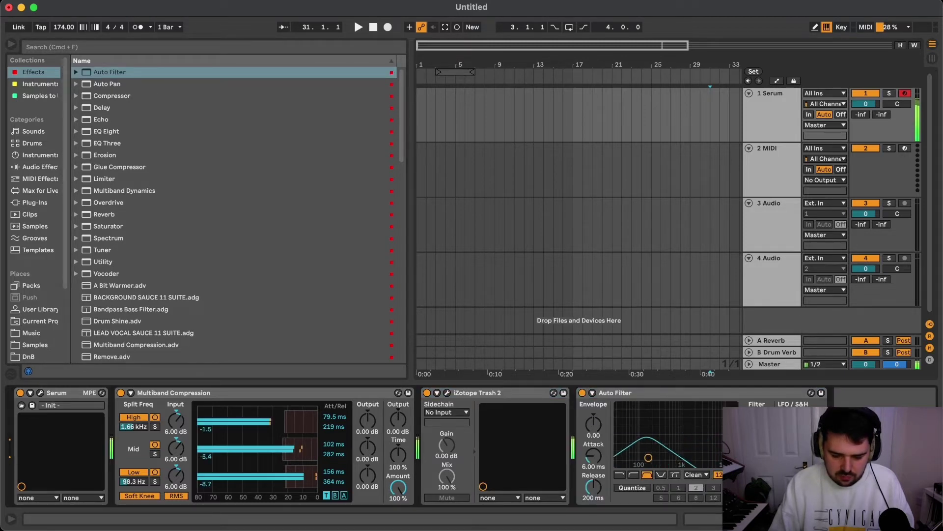
Step: Duplicate the Auto Filter into three in series, with the second one set to a notch filter
{"action": "left_click", "coordinate": [624, 395]}
{"action": "key", "text": "super+d"}
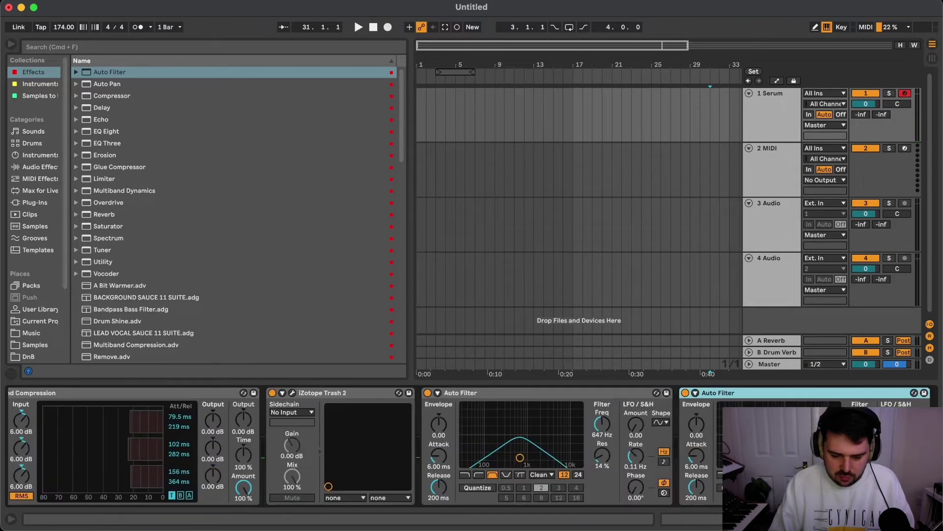
{"action": "left_click_drag", "start_coordinate": [591, 395], "coordinate": [864, 393]}
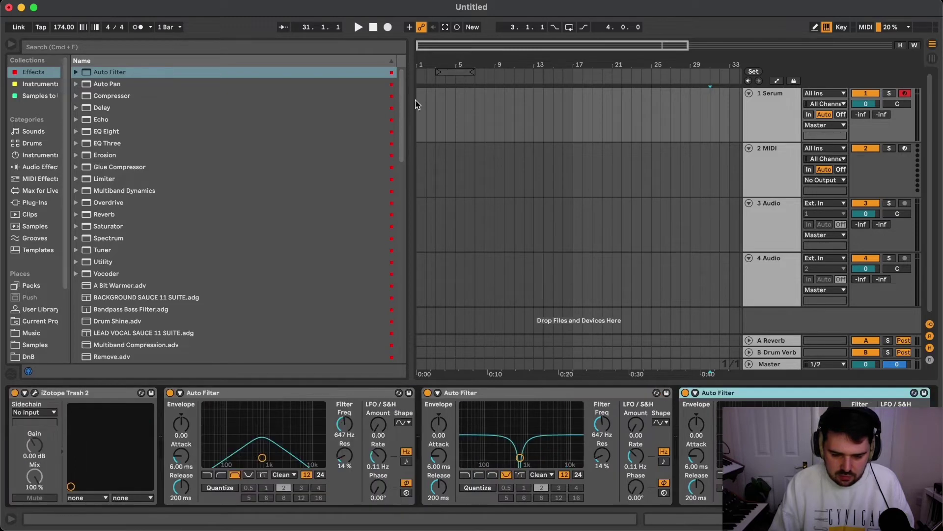
Step: Create a four-bar MIDI clip at the start of the Serum track with a two-bar F3 note followed by a two-bar C#3 note
{"action": "left_click_drag", "start_coordinate": [465, 121], "coordinate": [337, 116]}
{"action": "key", "text": "super+shift+m"}
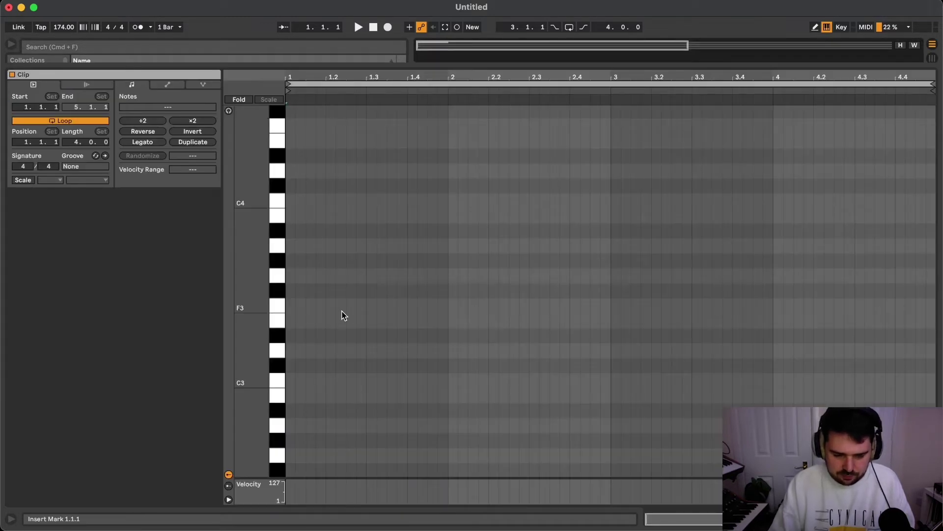
{"action": "key", "text": "b"}
{"action": "left_click", "coordinate": [291, 305]}
{"action": "left_click_drag", "start_coordinate": [291, 306], "coordinate": [607, 307]}
{"action": "left_click", "coordinate": [668, 305]}
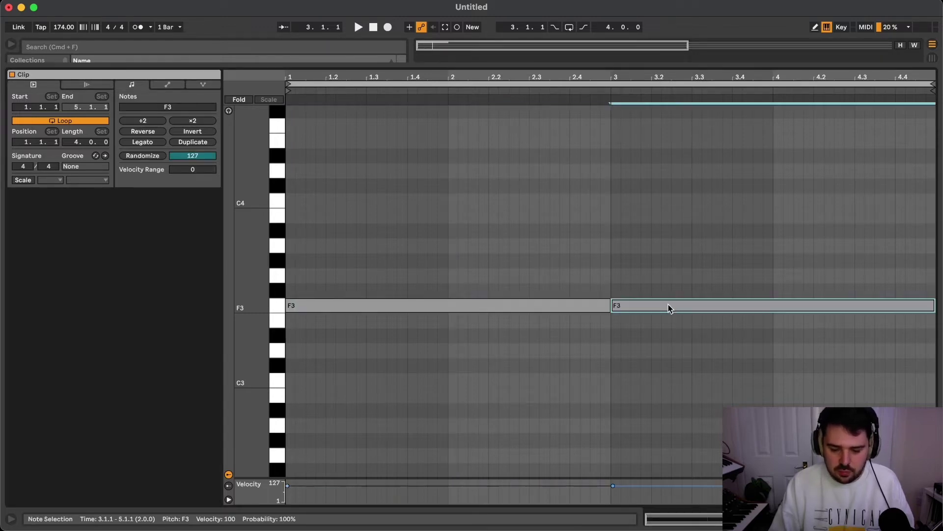
{"action": "left_click_drag", "start_coordinate": [668, 305], "coordinate": [671, 365]}
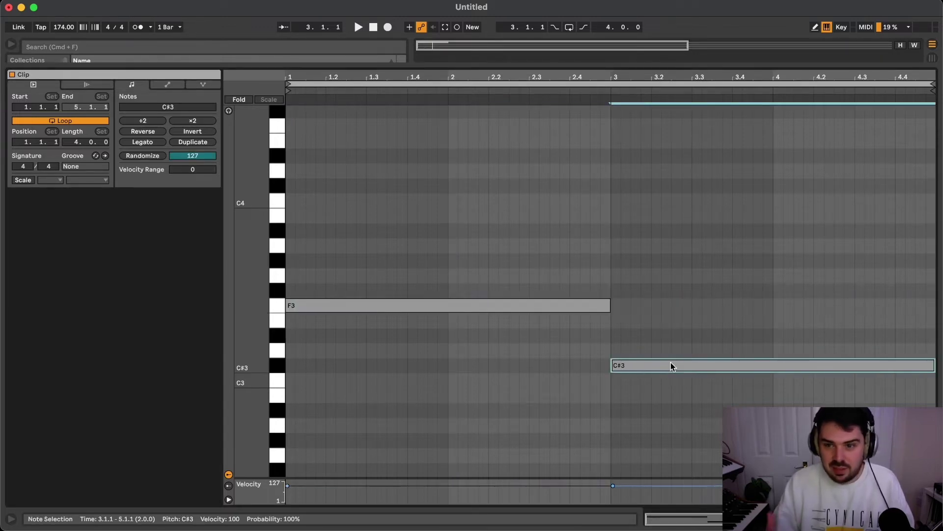
Step: Play the clip from bar 3, switch back to the device chain, and stop playback
{"action": "key", "text": "space"}
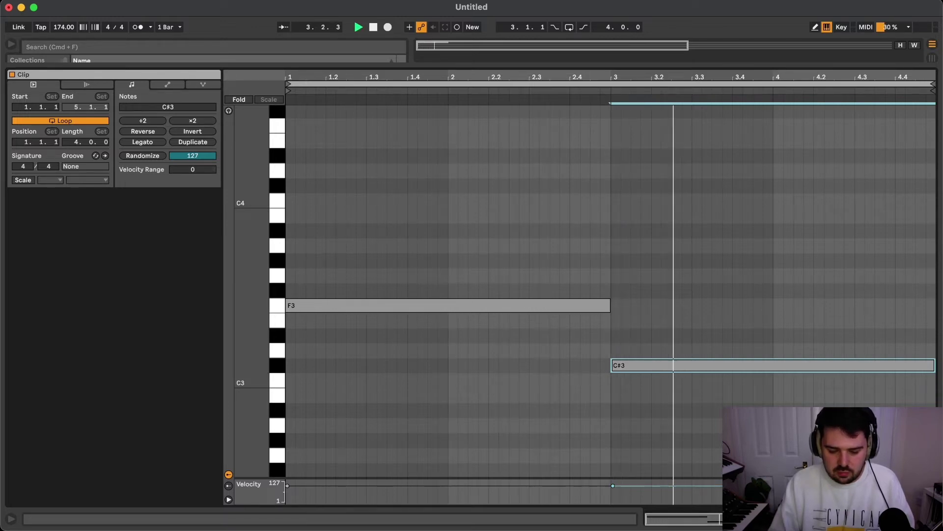
{"action": "key", "text": "shift+Tab"}
{"action": "key", "text": "space"}
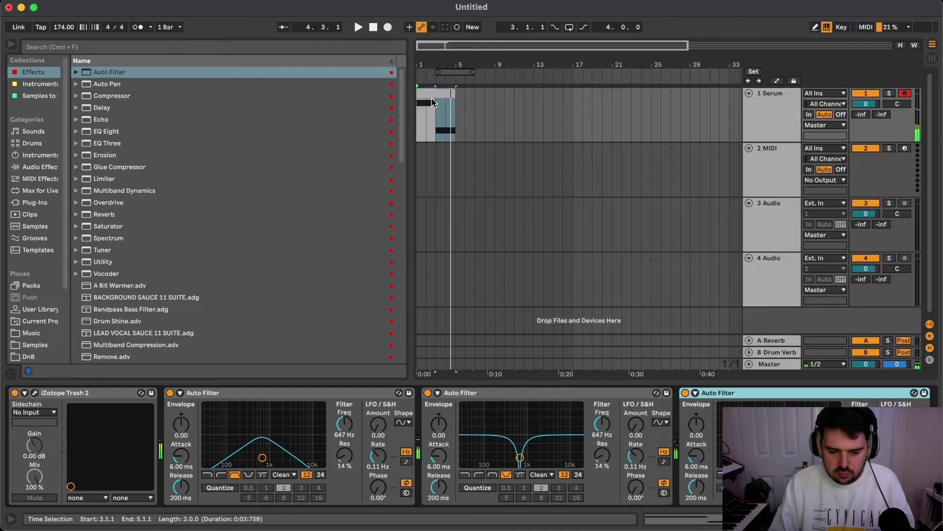
Step: Draw a half-bar F4 note from 1.3 to 2.1 in the Serum track's MIDI clip while it plays
{"action": "left_click", "coordinate": [442, 104]}
{"action": "key", "text": "shift+Tab"}
{"action": "scroll", "coordinate": [474, 352], "scroll_direction": "up", "scroll_amount": 4}
{"action": "key", "text": "b"}
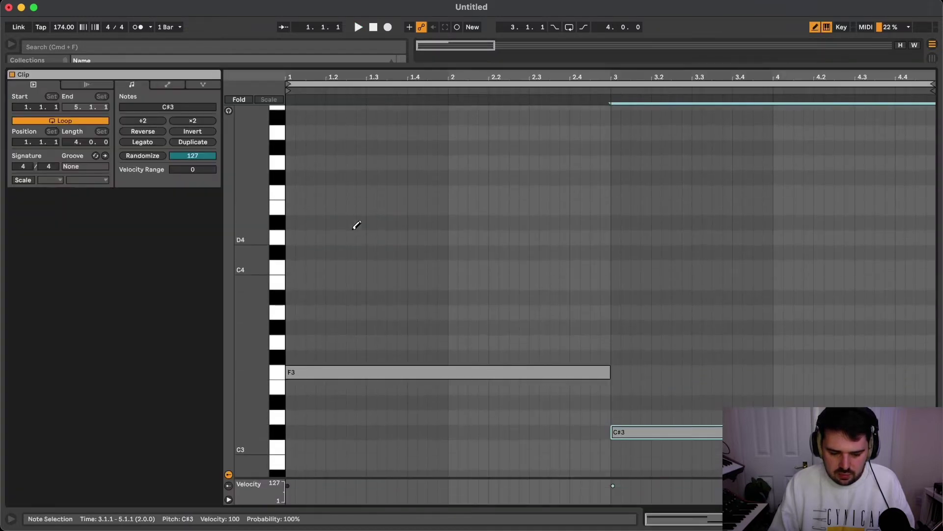
{"action": "key", "text": "space"}
{"action": "left_click_drag", "start_coordinate": [369, 190], "coordinate": [447, 192]}
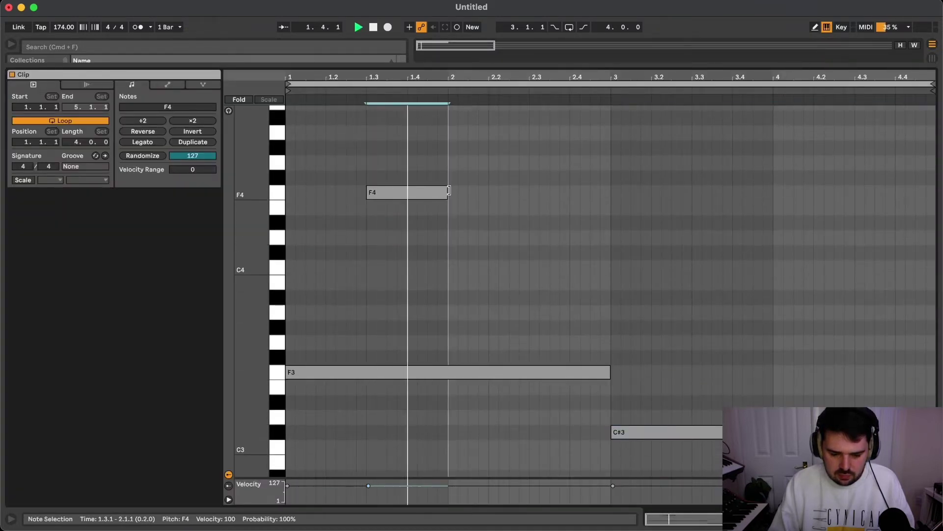
{"action": "key", "text": "b"}
{"action": "key", "text": "space"}
Step: Divide the long F3 into a slightly shortened bar 1 note and a bar 2 note, and delete the C#3 note
{"action": "mouse_move", "coordinate": [610, 372]}
{"action": "left_mouse_down"}
{"action": "mouse_move", "coordinate": [405, 372]}
{"action": "mouse_move", "coordinate": [620, 372]}
{"action": "mouse_move", "coordinate": [608, 372]}
{"action": "left_mouse_up"}
{"action": "double_click", "coordinate": [451, 372]}
{"action": "key", "text": "space"}
{"action": "left_click", "coordinate": [651, 431]}
{"action": "key", "text": "Delete"}
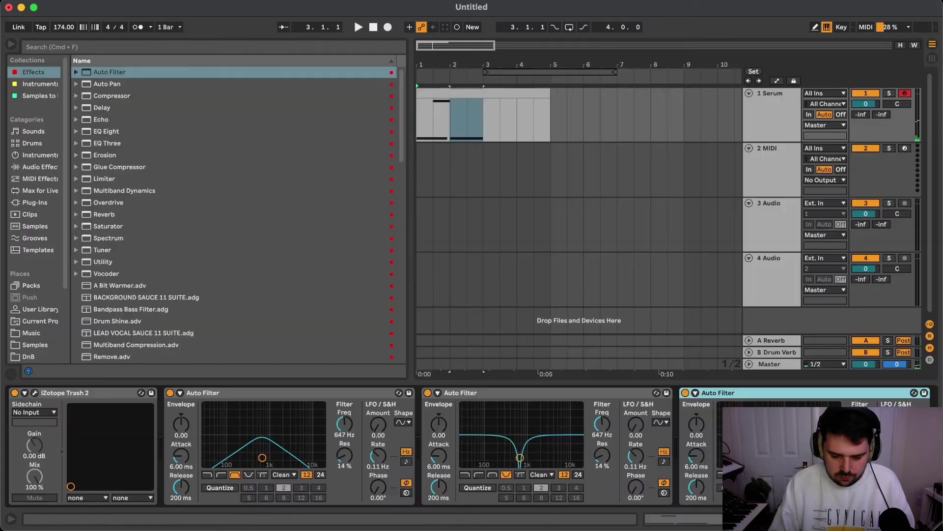
Step: Show the first Auto Filter's frequency automation on the Serum track and compress the F3 and F4 notes to half their length
{"action": "right_click", "coordinate": [332, 422]}
{"action": "left_click", "coordinate": [374, 427]}
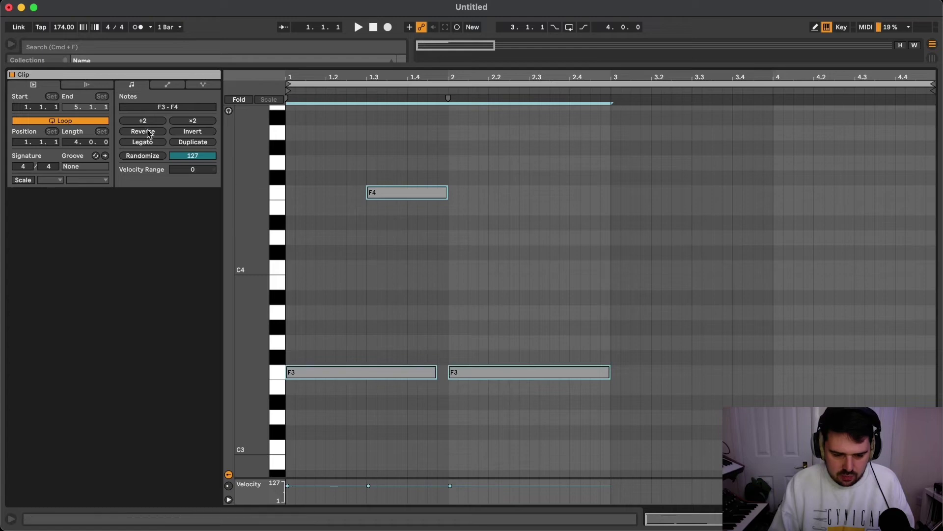
{"action": "left_click", "coordinate": [143, 121]}
{"action": "key", "text": "space"}
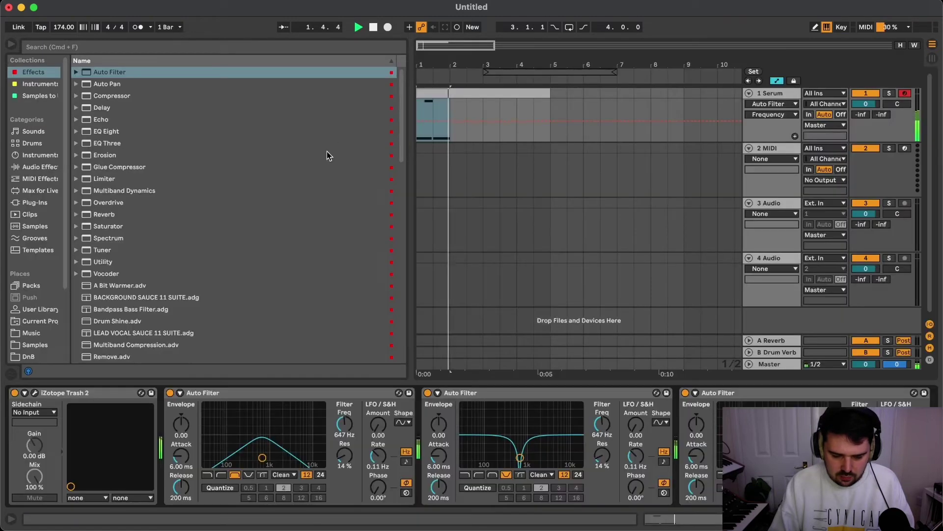
Step: Draw a zigzag frequency automation for the first Auto Filter across bar 1 and audition it
{"action": "scroll", "coordinate": [431, 141], "scroll_direction": "up", "scroll_amount": 4}
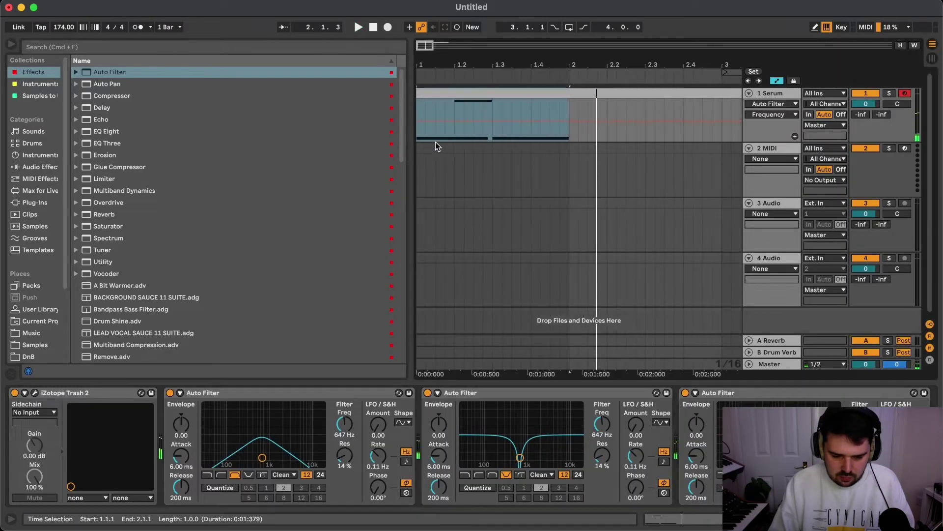
{"action": "left_click_drag", "start_coordinate": [431, 120], "coordinate": [458, 110]}
{"action": "left_click", "coordinate": [417, 110]}
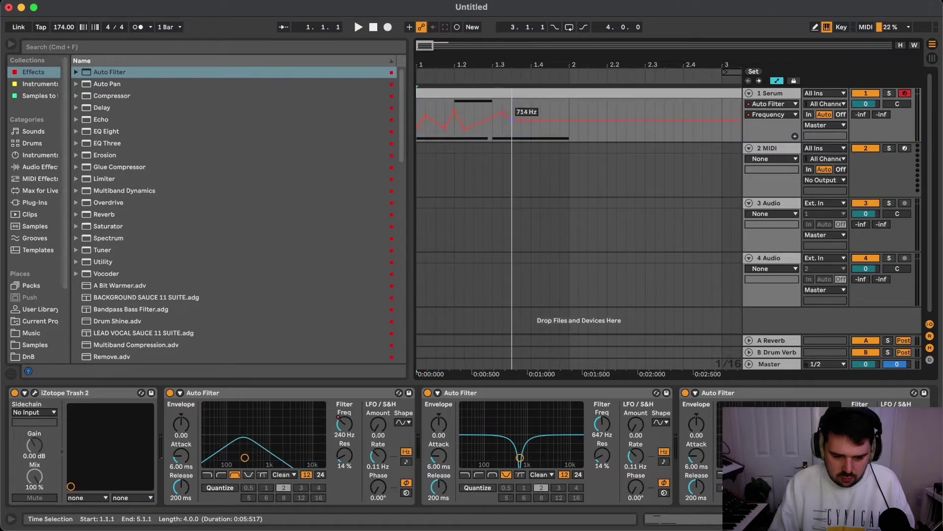
{"action": "left_click_drag", "start_coordinate": [576, 120], "coordinate": [568, 131]}
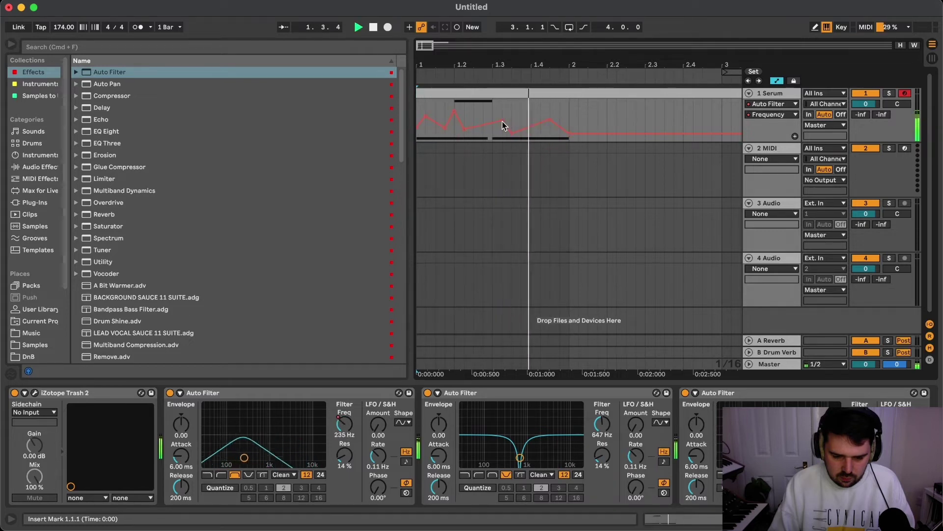
{"action": "key", "text": "space"}
Step: Automate the notch Auto Filter's frequency over bar 1, falling from about 5.19 kHz, rising again near 1.4 and dropping by bar 2
{"action": "right_click", "coordinate": [594, 423]}
{"action": "left_click", "coordinate": [634, 427]}
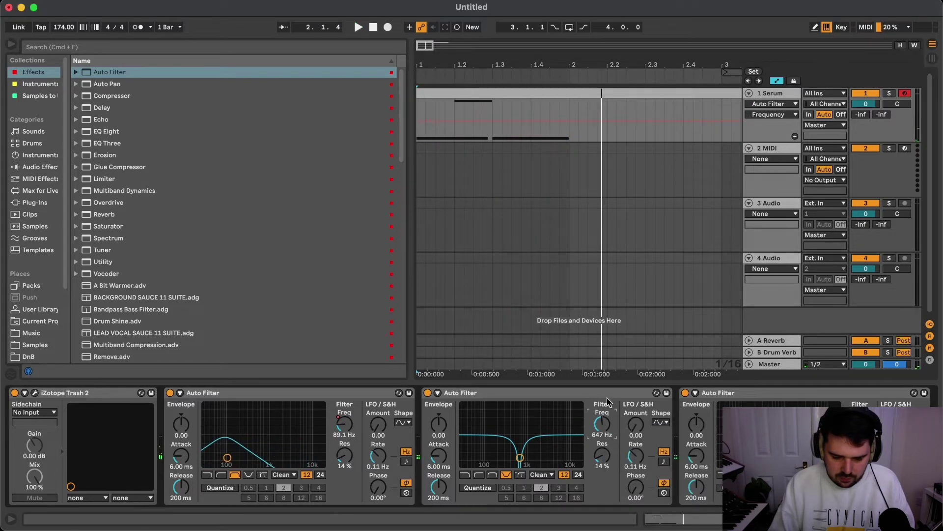
{"action": "left_click_drag", "start_coordinate": [418, 123], "coordinate": [418, 109]}
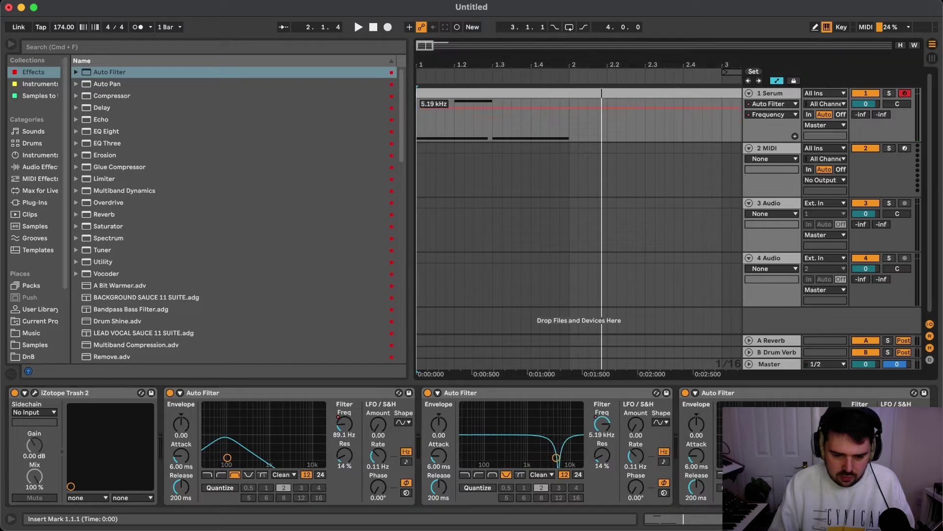
{"action": "left_click_drag", "start_coordinate": [502, 110], "coordinate": [474, 126]}
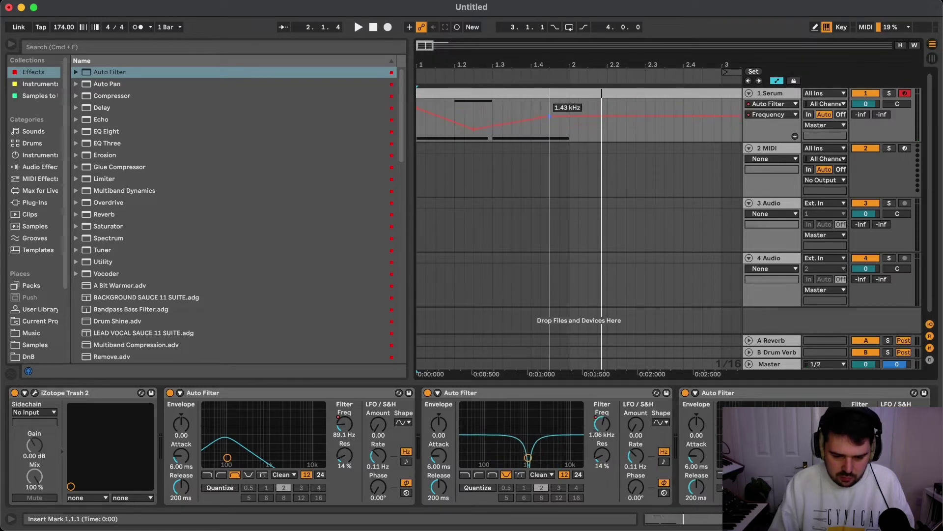
{"action": "key", "text": "space"}
{"action": "left_click_drag", "start_coordinate": [574, 108], "coordinate": [572, 143]}
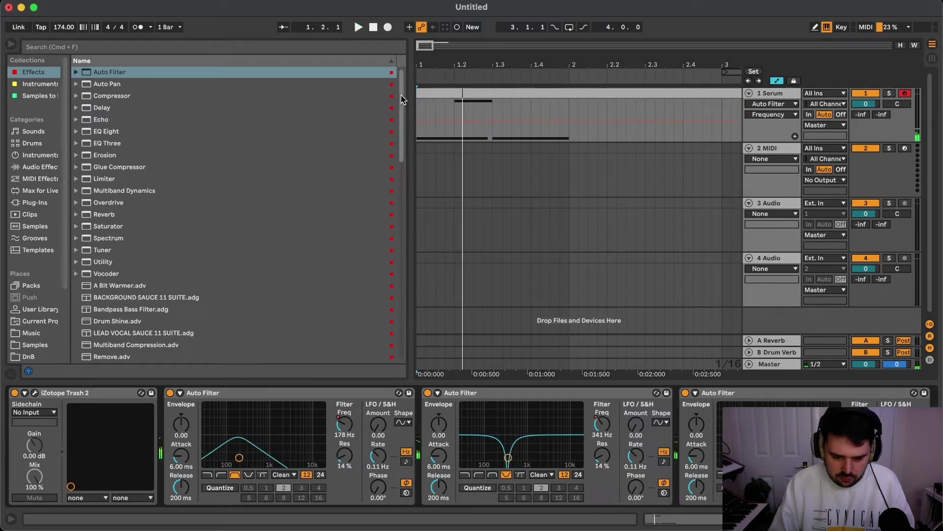
Step: Draw a zigzag frequency automation for the third Auto Filter across bar 1, ending at about 586 Hz, and audition it
{"action": "left_click_drag", "start_coordinate": [421, 125], "coordinate": [422, 111]}
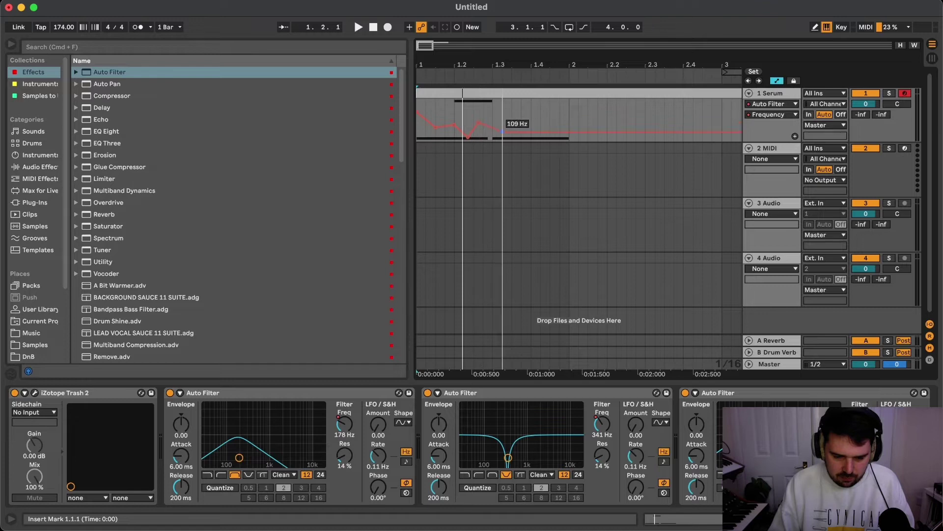
{"action": "mouse_move", "coordinate": [521, 120]}
{"action": "left_mouse_down"}
{"action": "mouse_move", "coordinate": [540, 129]}
{"action": "mouse_move", "coordinate": [568, 121]}
{"action": "left_mouse_up"}
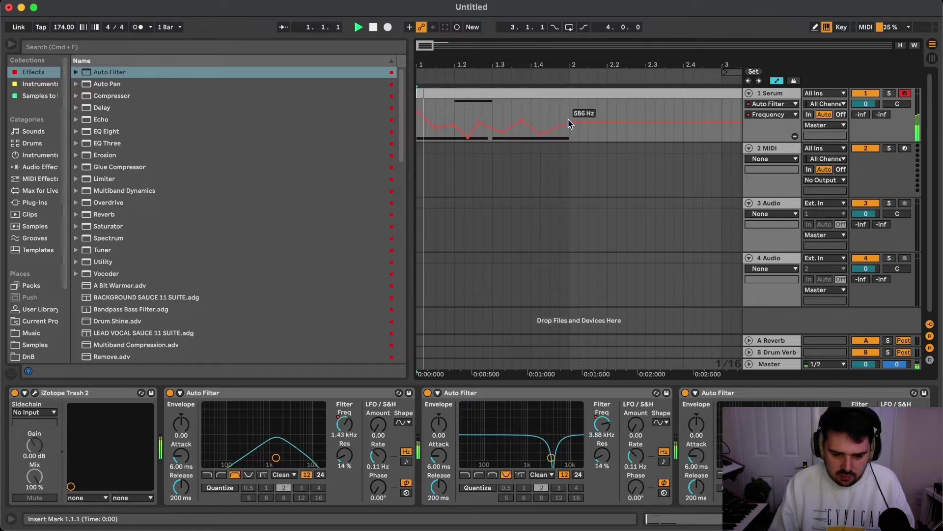
{"action": "key", "text": "space"}
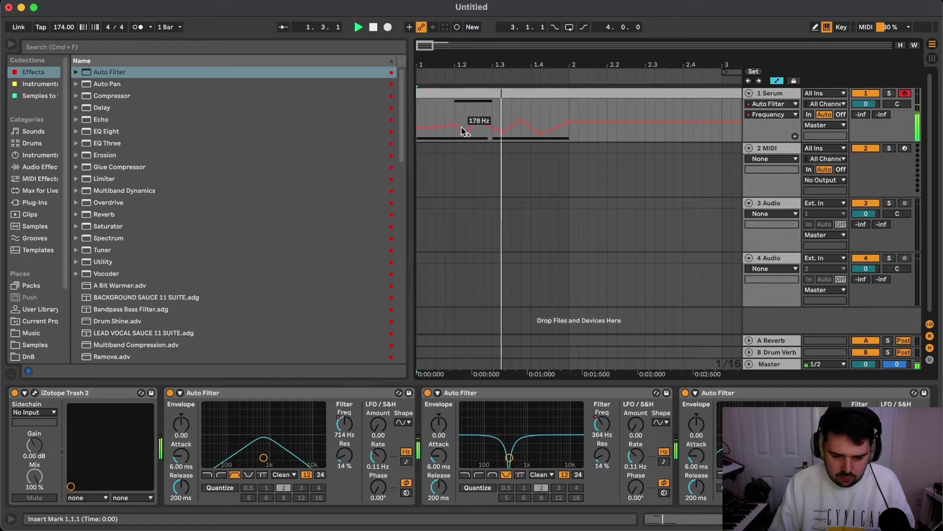
{"action": "key", "text": "space"}
{"action": "key", "text": "space"}
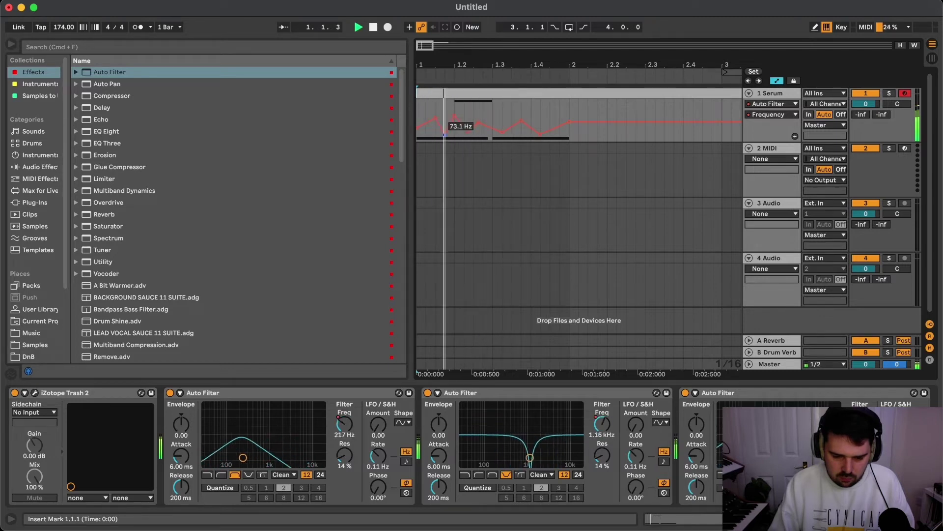
{"action": "key", "text": "space"}
Step: Add the Multiband Dynamics OTT preset after the three Auto Filters and play the bass
{"action": "scroll", "coordinate": [143, 302], "scroll_direction": "down", "scroll_amount": 3}
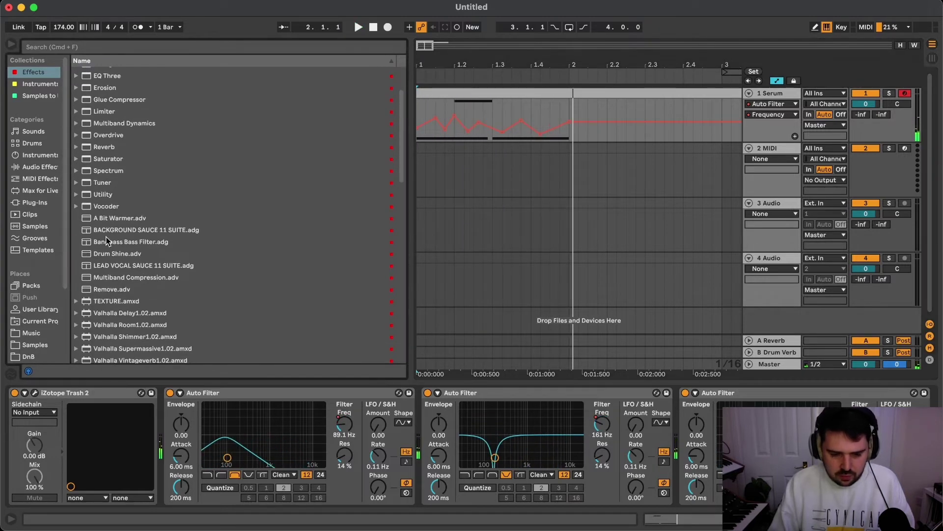
{"action": "scroll", "coordinate": [128, 265], "scroll_direction": "down", "scroll_amount": 5}
{"action": "scroll", "coordinate": [116, 227], "scroll_direction": "up", "scroll_amount": 8}
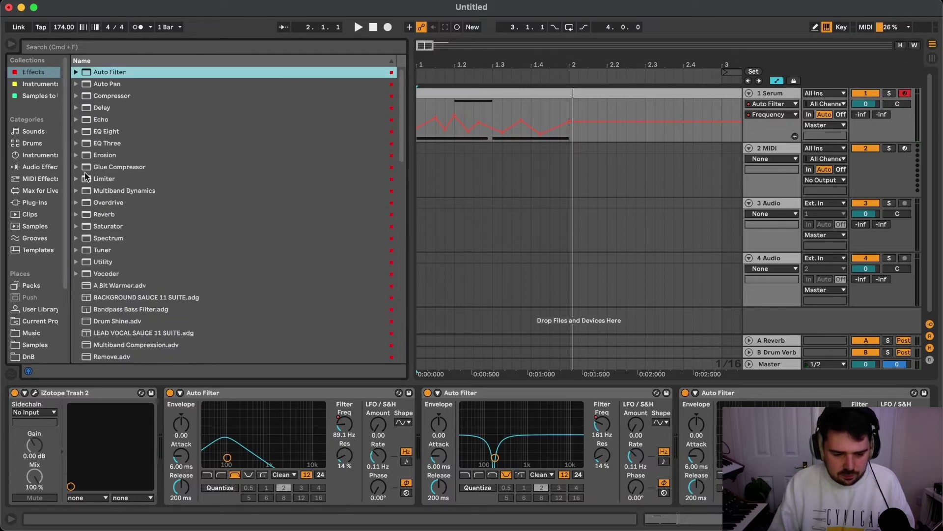
{"action": "left_click", "coordinate": [77, 191]}
{"action": "double_click", "coordinate": [116, 274]}
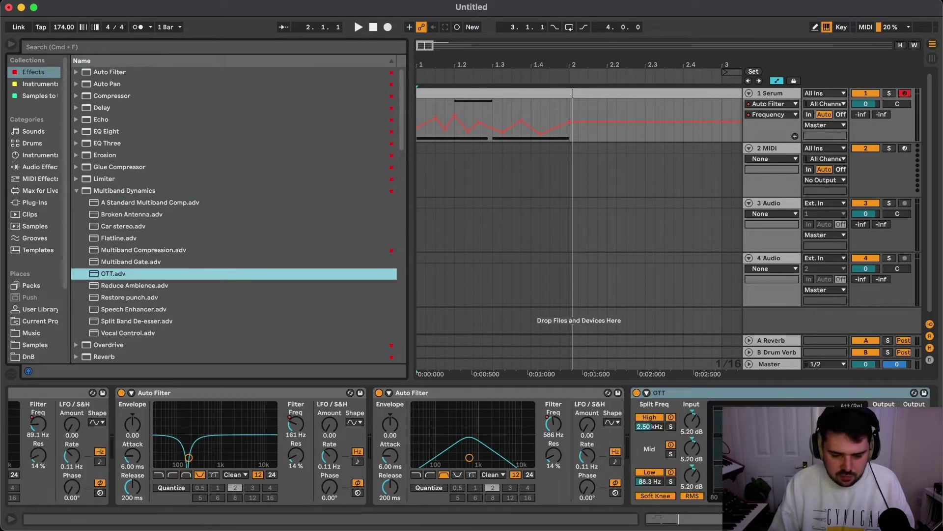
{"action": "key", "text": "space"}
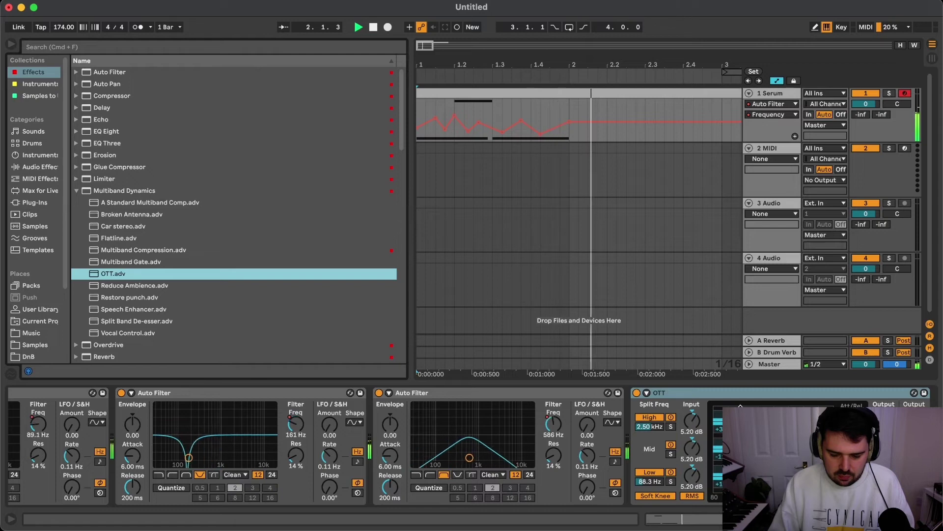
Step: Add a Glue Compressor after OTT and switch the first band-pass and the notch Auto Filters to the 24 dB slope
{"action": "double_click", "coordinate": [110, 168]}
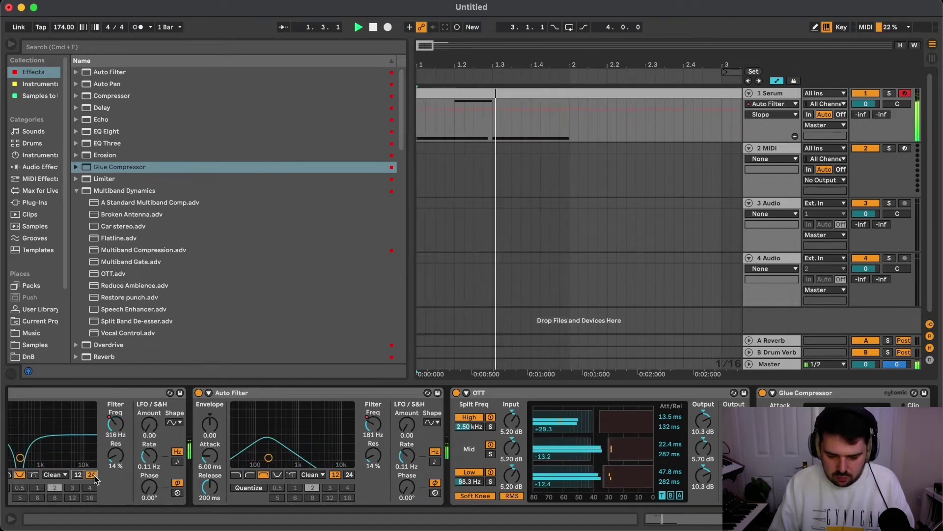
{"action": "scroll", "coordinate": [310, 475], "scroll_direction": "left", "scroll_amount": 5}
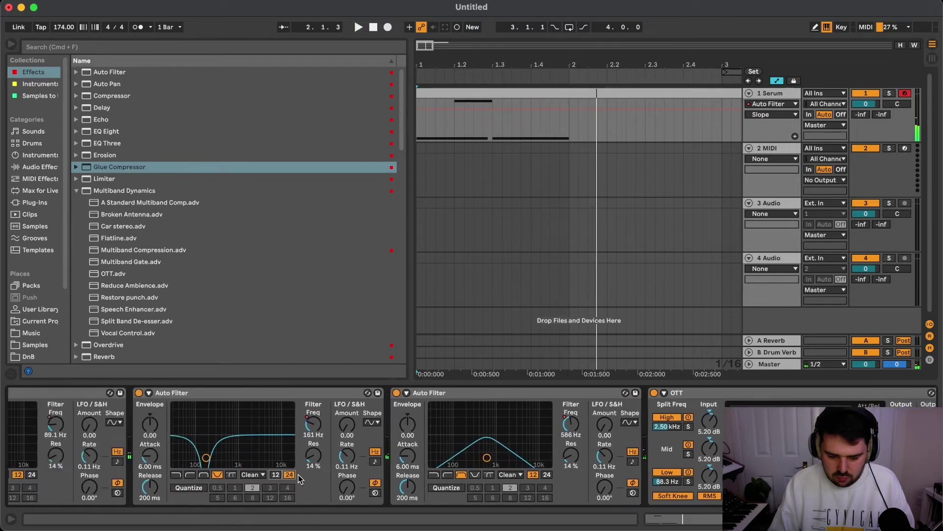
{"action": "key", "text": "space"}
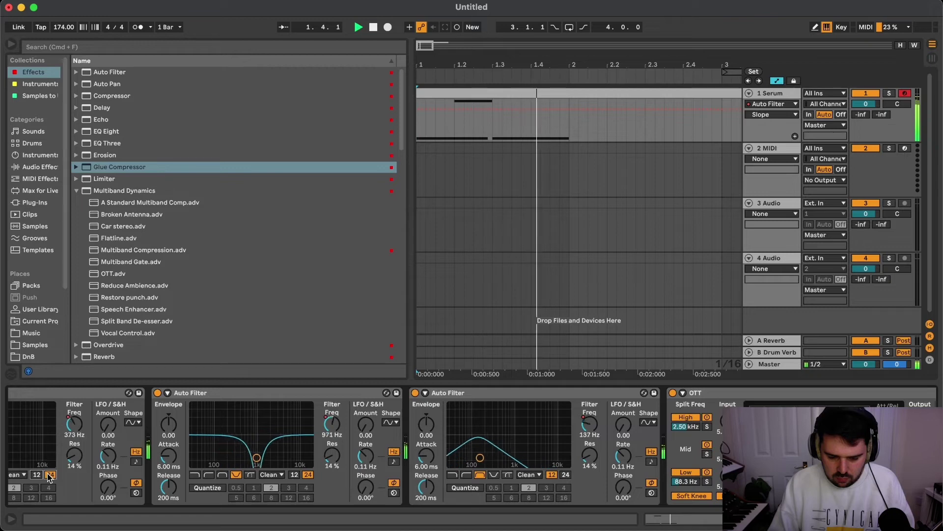
{"action": "key", "text": "space"}
Step: Insert kHs Chorus between Serum and Multiband Compression and lower its mix to under 30%
{"action": "scroll", "coordinate": [50, 477], "scroll_direction": "right", "scroll_amount": 2}
{"action": "scroll", "coordinate": [341, 394], "scroll_direction": "left", "scroll_amount": 10}
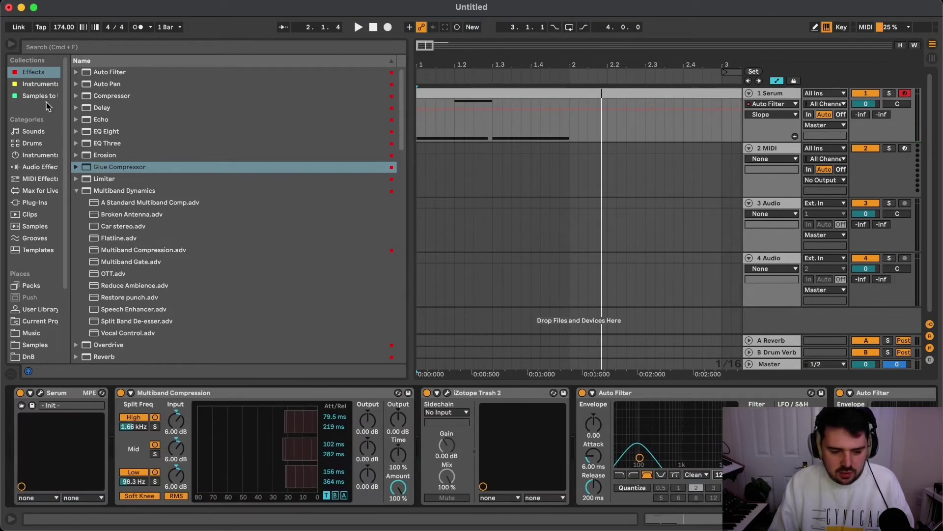
{"action": "scroll", "coordinate": [117, 279], "scroll_direction": "down", "scroll_amount": 10}
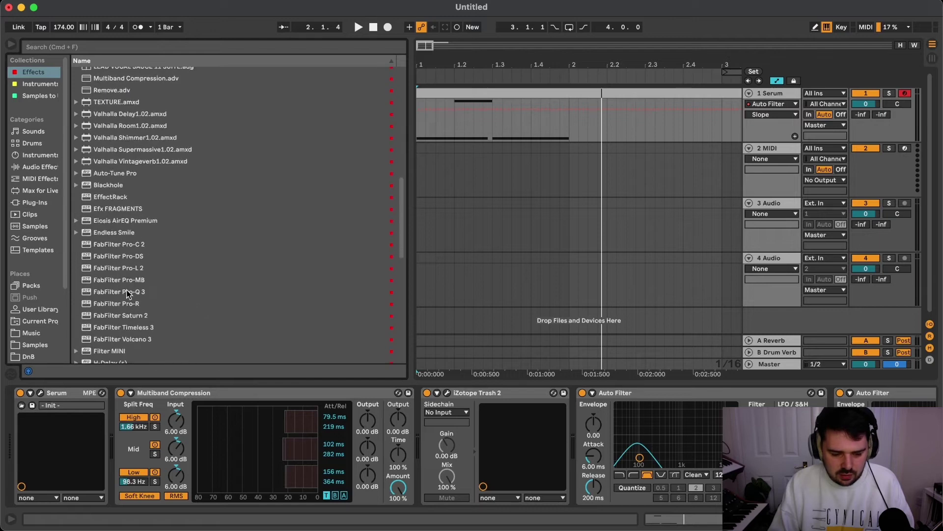
{"action": "scroll", "coordinate": [126, 260], "scroll_direction": "down", "scroll_amount": 2}
{"action": "left_click_drag", "start_coordinate": [121, 237], "coordinate": [122, 437]}
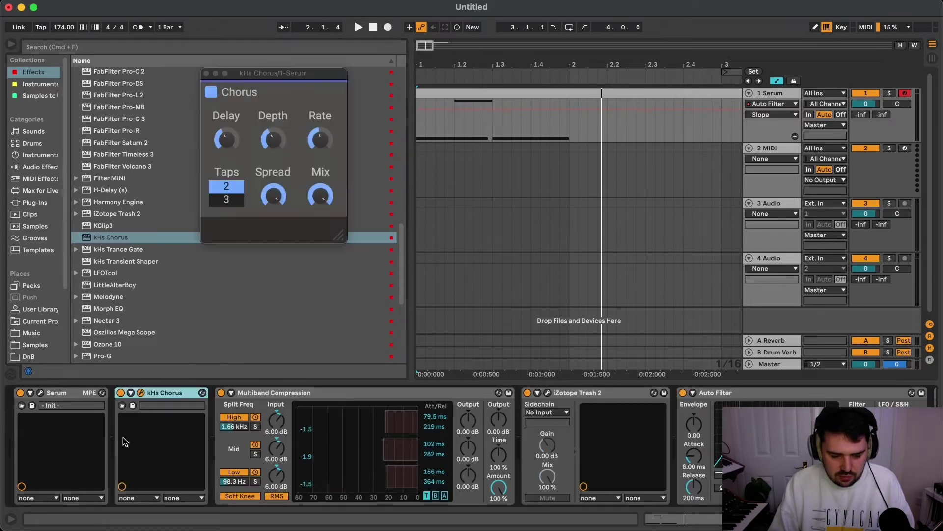
{"action": "key", "text": "space"}
{"action": "left_click_drag", "start_coordinate": [323, 196], "coordinate": [323, 221]}
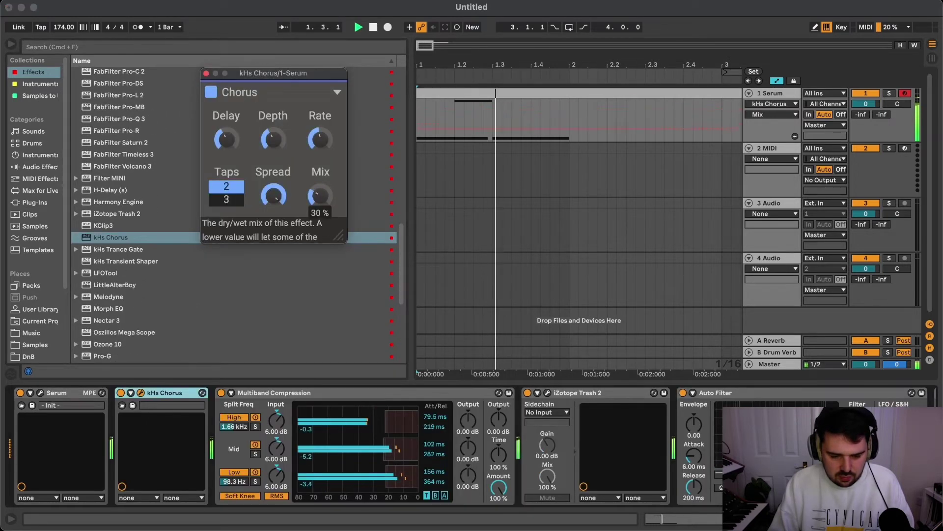
{"action": "left_click", "coordinate": [206, 73]}
Step: Insert the EQ Three Remove preset between OTT and Glue Compressor and lower its mid gain to about -7.33 dB
{"action": "scroll", "coordinate": [582, 418], "scroll_direction": "right", "scroll_amount": 10}
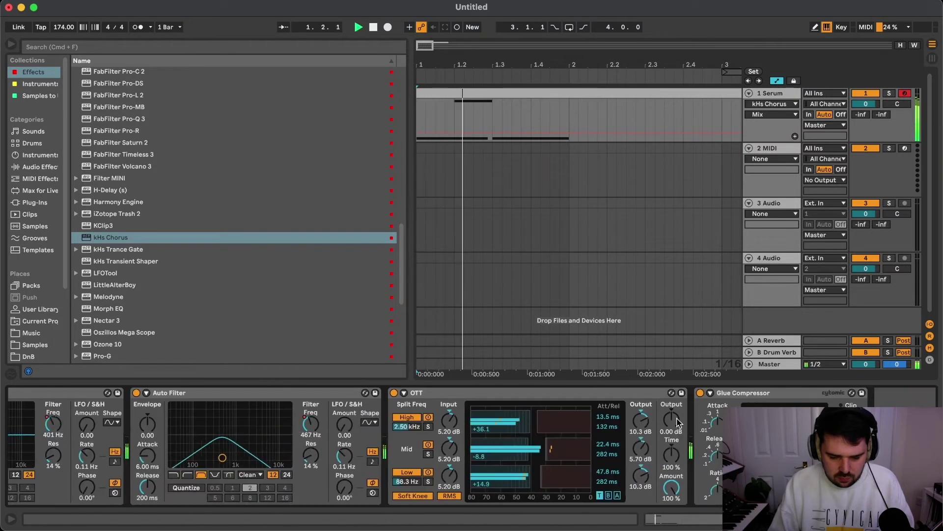
{"action": "scroll", "coordinate": [171, 180], "scroll_direction": "up", "scroll_amount": 10}
{"action": "scroll", "coordinate": [171, 180], "scroll_direction": "up", "scroll_amount": 10}
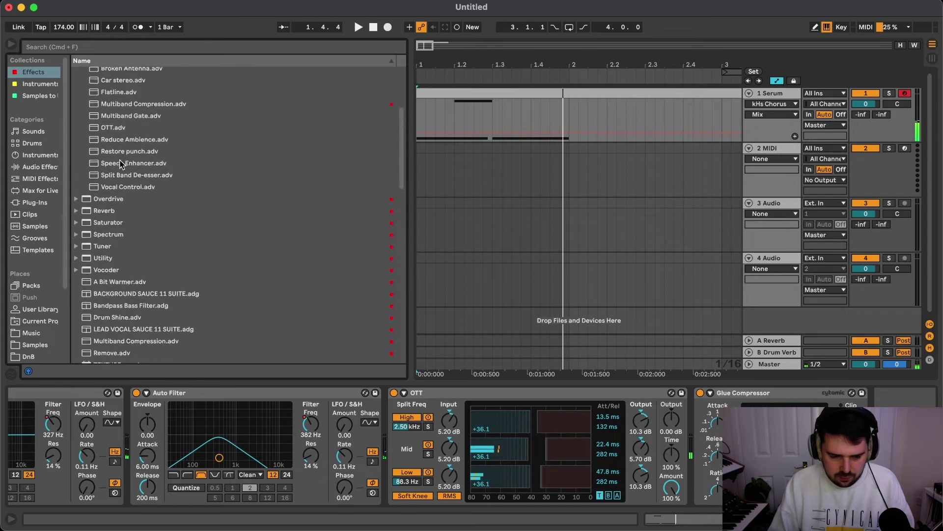
{"action": "left_click", "coordinate": [84, 143]}
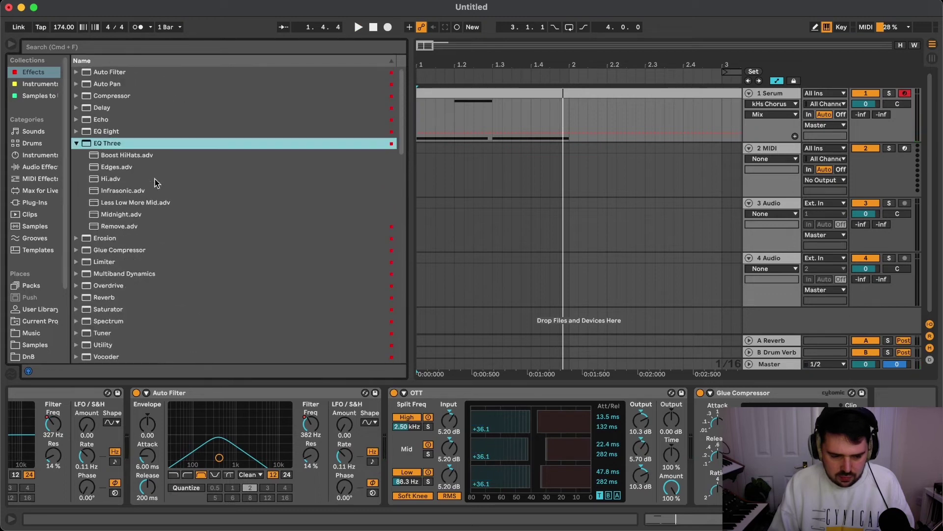
{"action": "left_click_drag", "start_coordinate": [120, 231], "coordinate": [692, 486]}
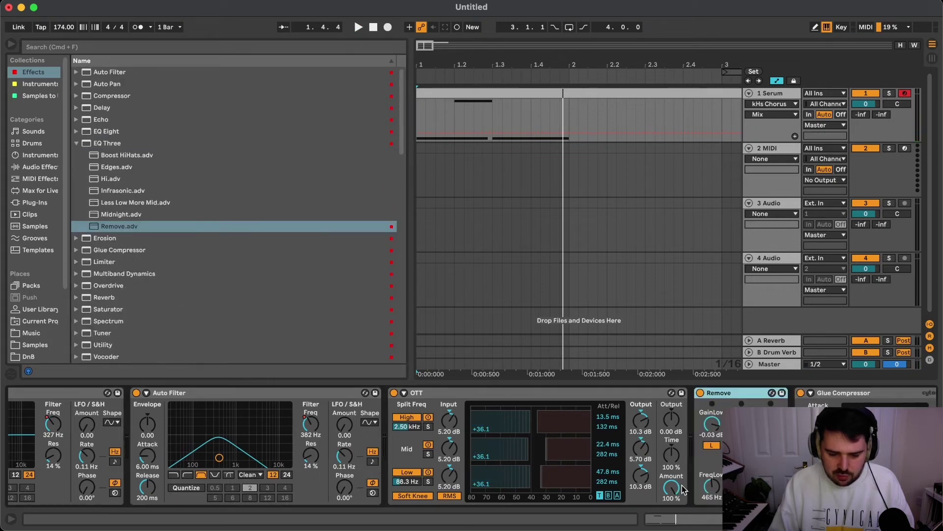
{"action": "key", "text": "space"}
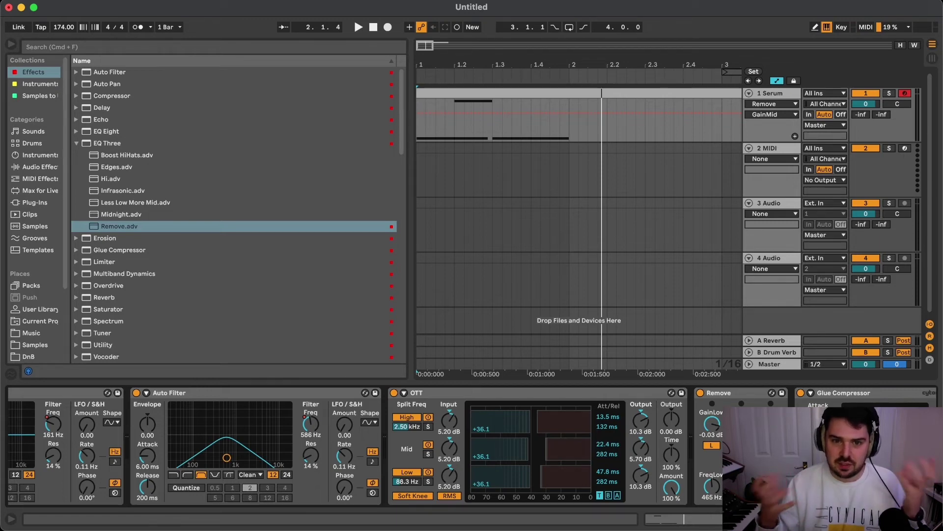
Step: Play the bass, lower the EQ Three's mid gain to about -9.24 dB, and select OTT
{"action": "key", "text": "space"}
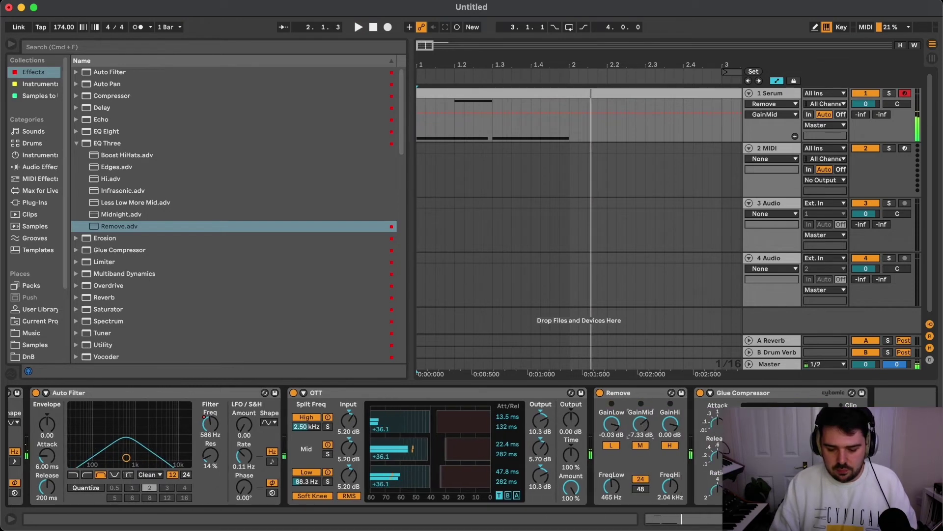
{"action": "scroll", "coordinate": [591, 441], "scroll_direction": "right", "scroll_amount": 3}
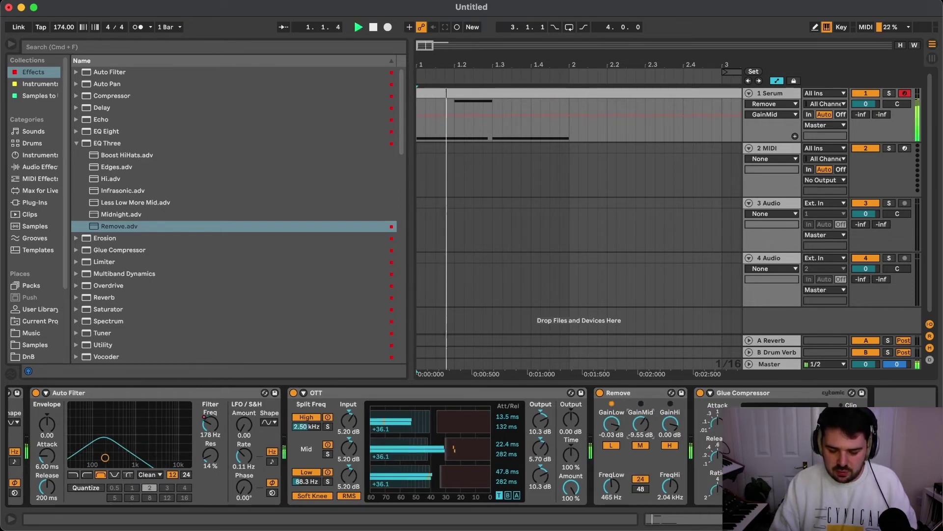
{"action": "left_click", "coordinate": [418, 397]}
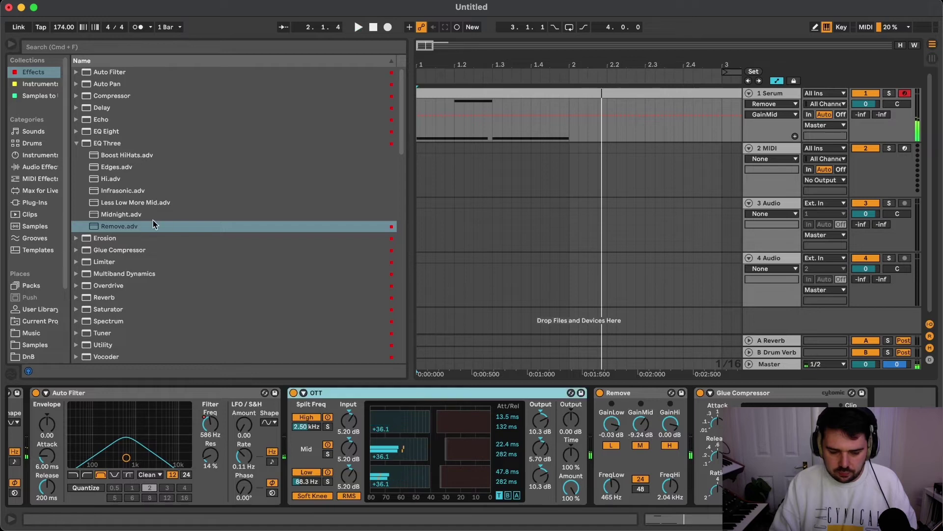
Step: Insert the Multiband Compression preset between the EQ Three Remove device and Glue Compressor, and play the bass through it
{"action": "left_click", "coordinate": [86, 275]}
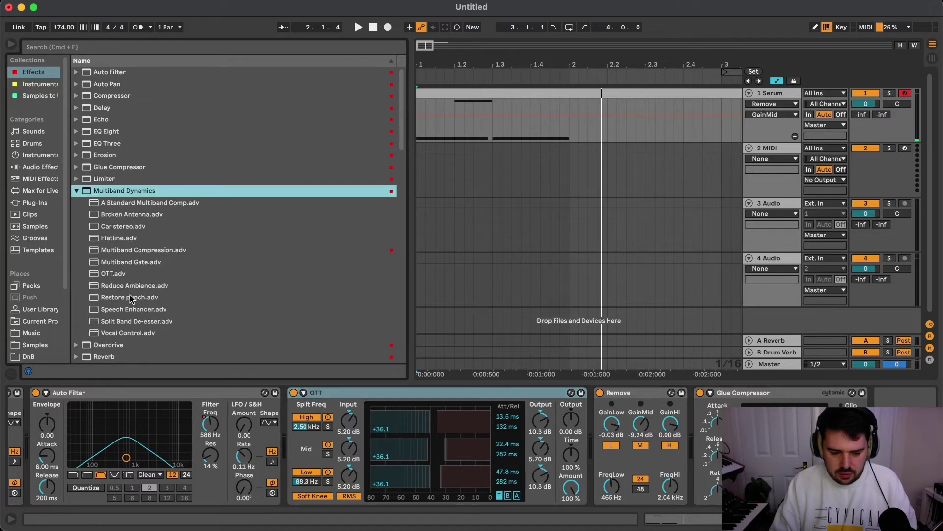
{"action": "double_click", "coordinate": [157, 250]}
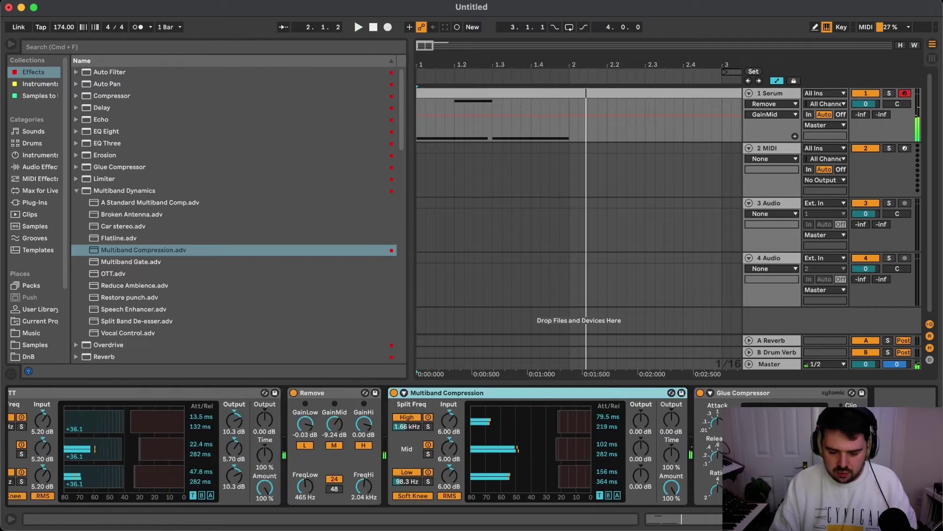
{"action": "key", "text": "space"}
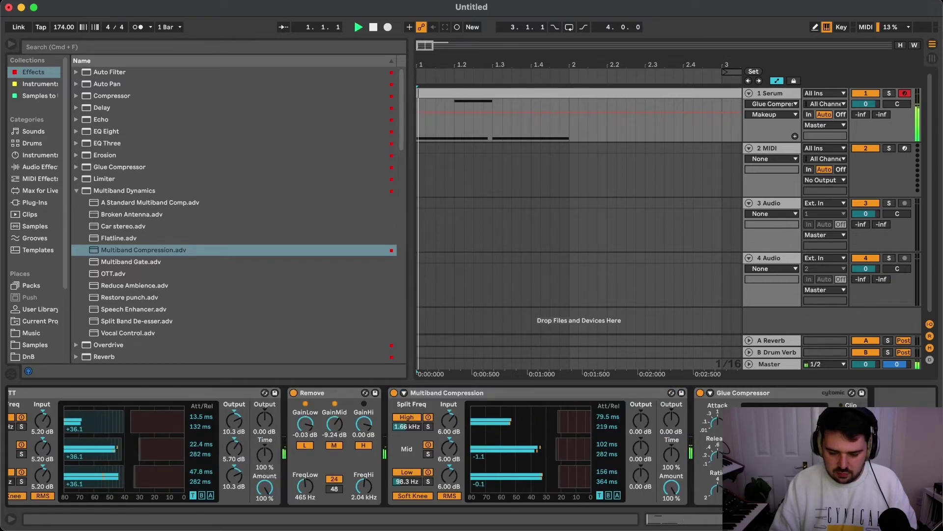
{"action": "key", "text": "space"}
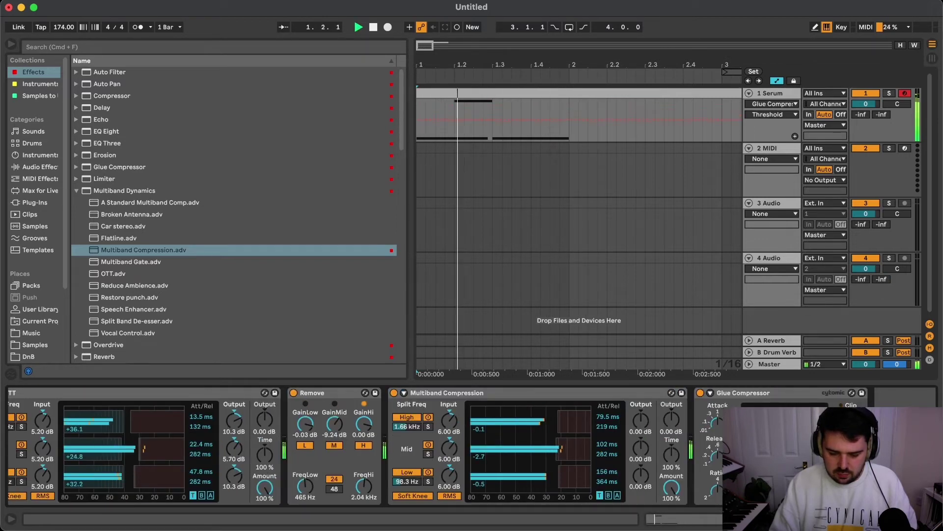
{"action": "key", "text": "space"}
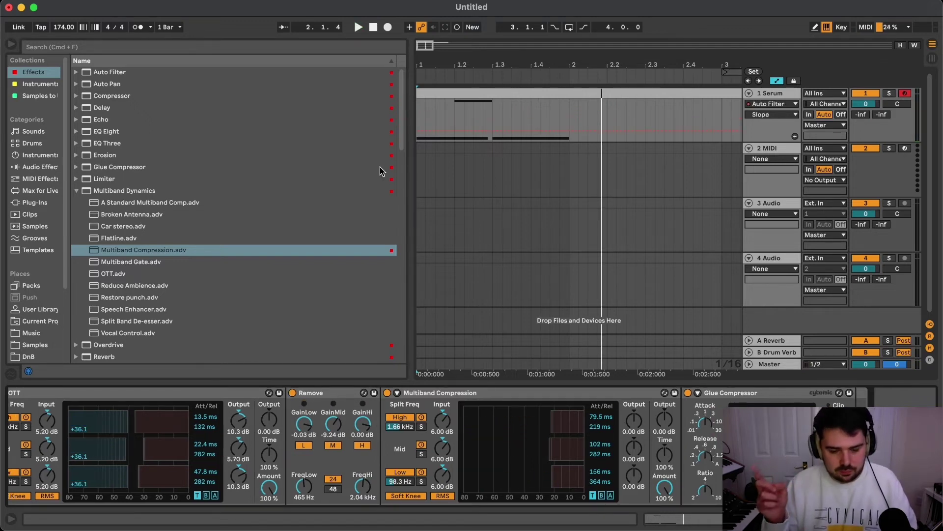
{"action": "key", "text": "space"}
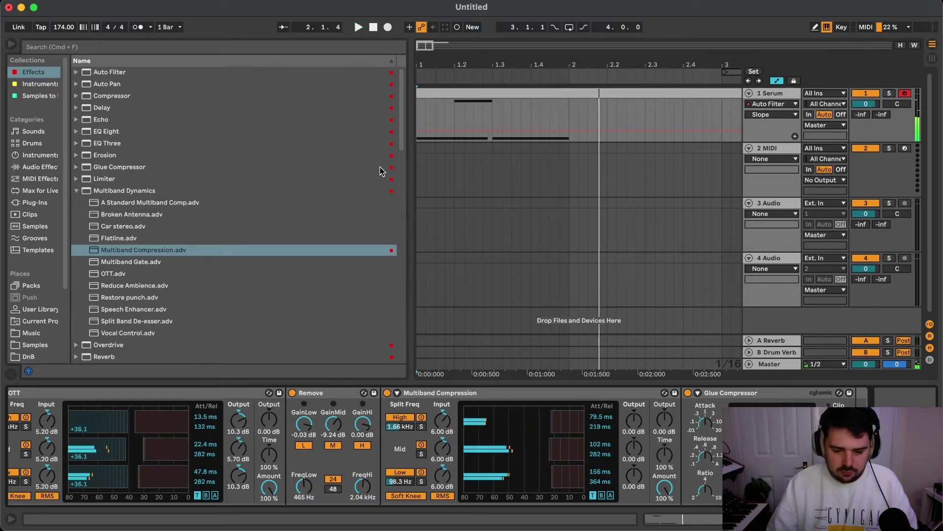
Step: Hide the automation lanes, add a default Auto Filter after Glue Compressor, and play the bass
{"action": "key", "text": "m"}
{"action": "key", "text": "a"}
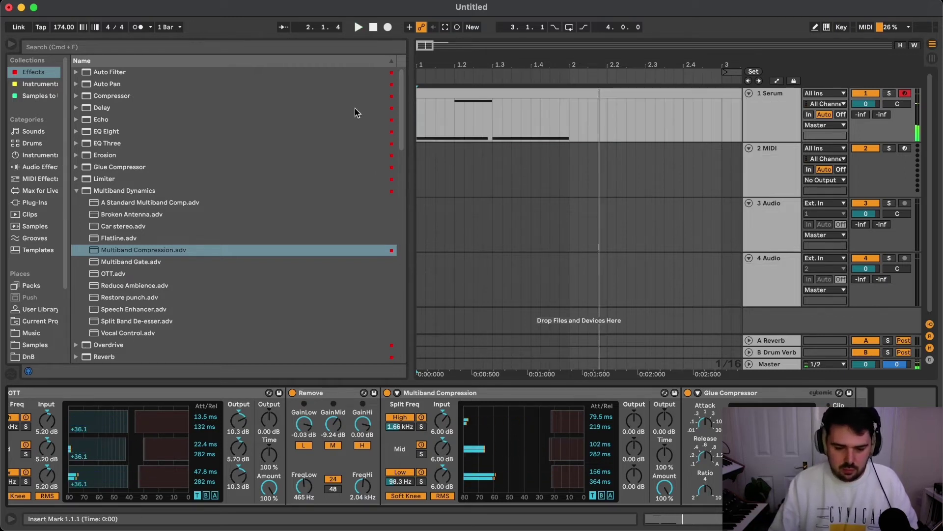
{"action": "left_click", "coordinate": [116, 74]}
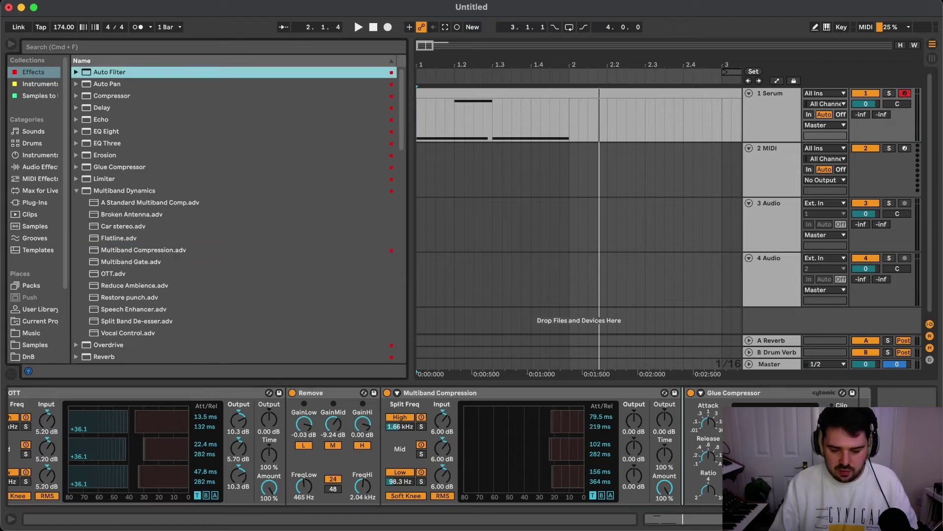
{"action": "key", "text": "Return"}
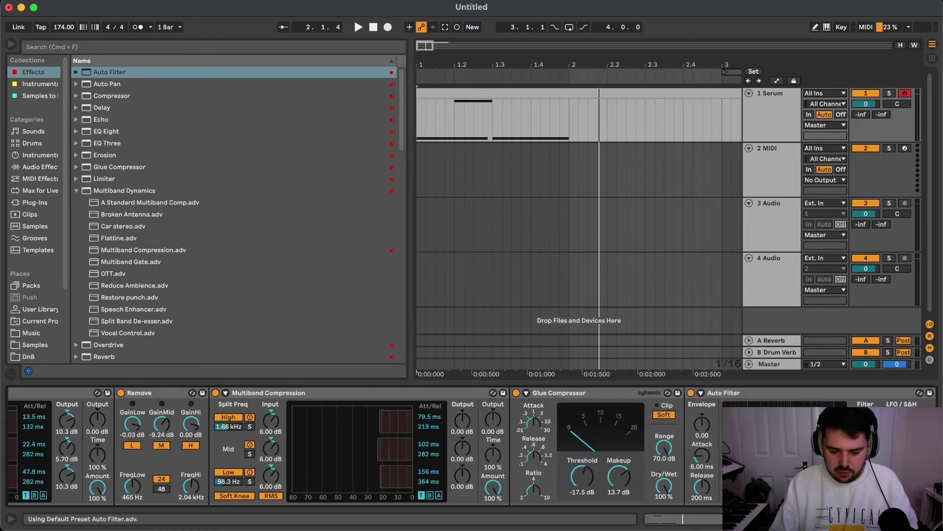
{"action": "key", "text": "space"}
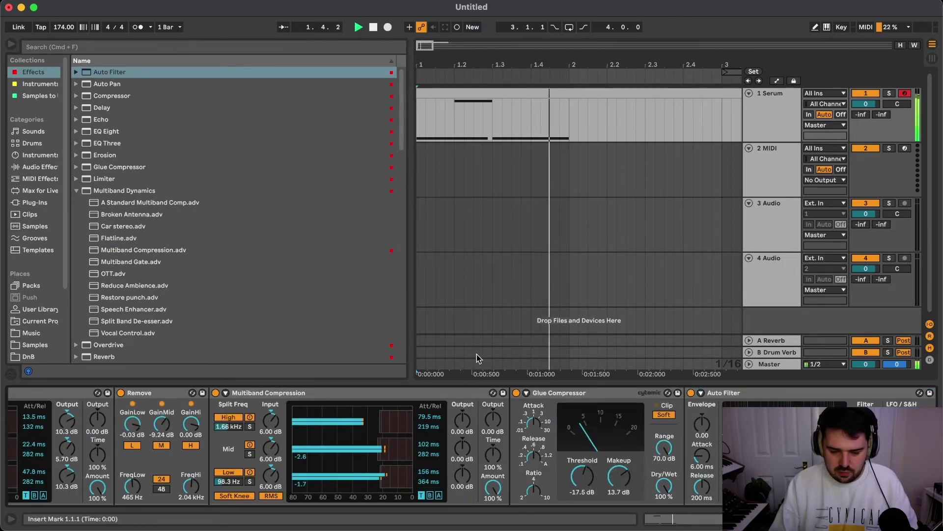
Step: Add the Erosion effect at the end of the chain, after the last Auto Filter
{"action": "key", "text": "Down"}
{"action": "key", "text": "Down"}
{"action": "key", "text": "Down"}
{"action": "key", "text": "Down"}
{"action": "key", "text": "Down"}
{"action": "key", "text": "Down"}
{"action": "key", "text": "Down"}
{"action": "key", "text": "Return"}
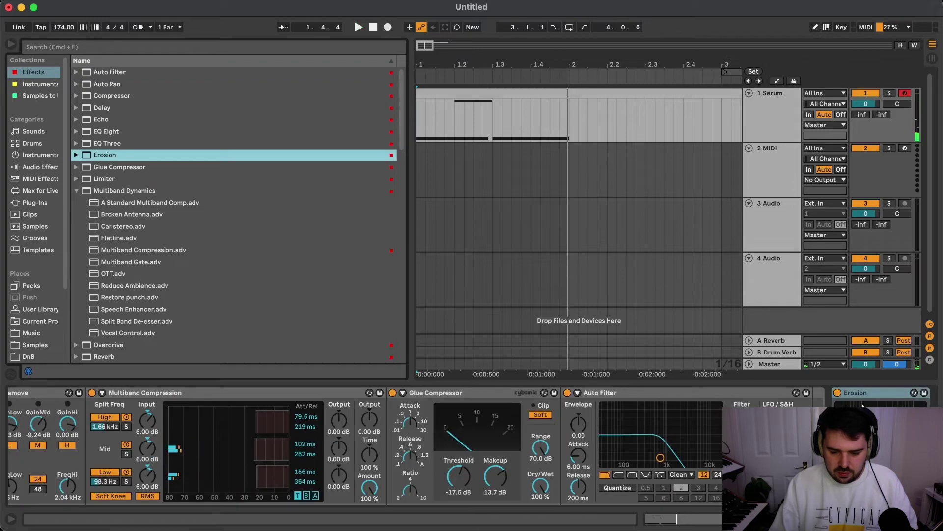
{"action": "left_click", "coordinate": [827, 403]}
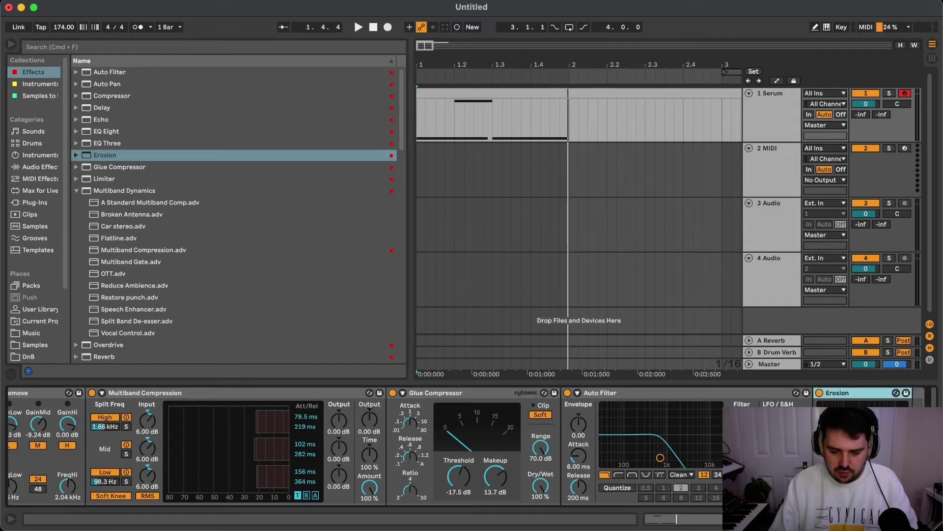
Step: Automate the last Auto Filter's frequency with peaks at 1.1.3, 1.2.3 and just after 1.4, dropping it low at 1.3 and bar 2
{"action": "right_click", "coordinate": [660, 458]}
{"action": "left_click", "coordinate": [766, 196]}
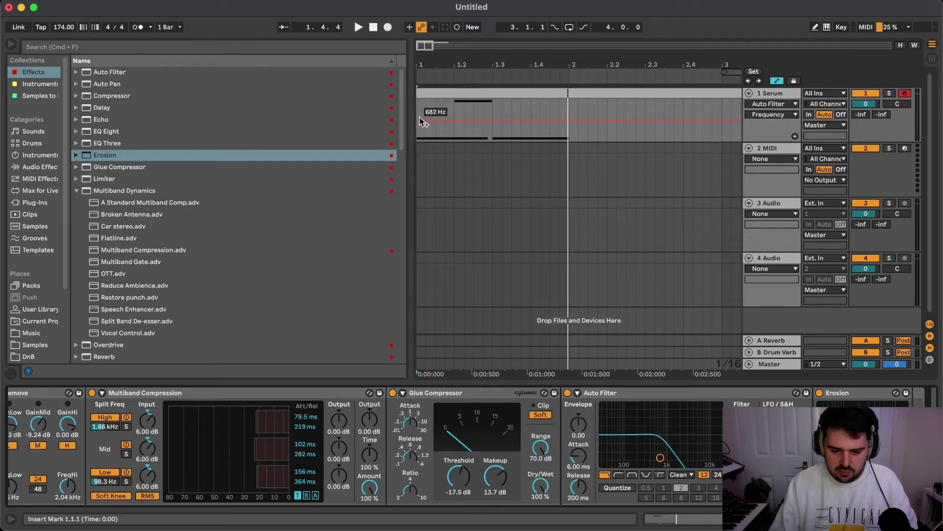
{"action": "mouse_move", "coordinate": [419, 119]}
{"action": "left_mouse_down"}
{"action": "mouse_move", "coordinate": [435, 115]}
{"action": "mouse_move", "coordinate": [455, 128]}
{"action": "mouse_move", "coordinate": [473, 112]}
{"action": "left_mouse_up"}
{"action": "key", "text": "space"}
{"action": "left_click", "coordinate": [491, 133]}
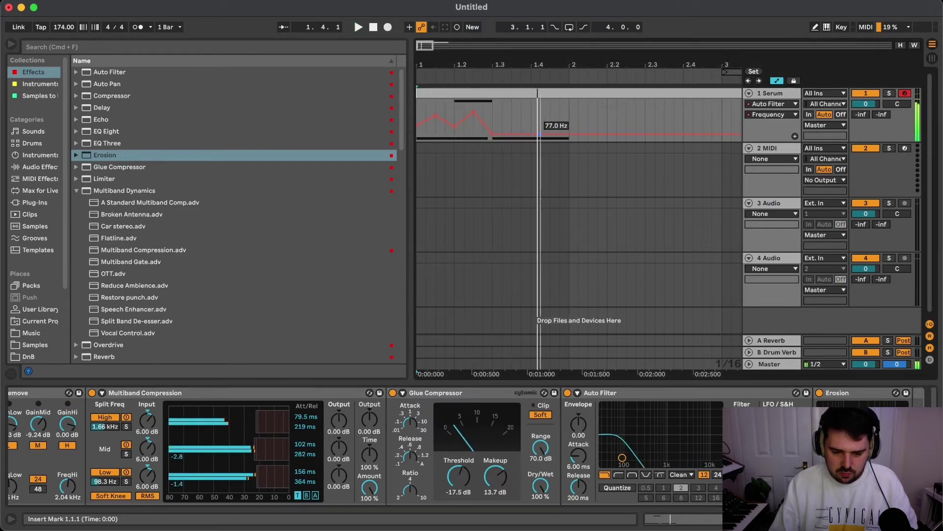
{"action": "left_click_drag", "start_coordinate": [540, 133], "coordinate": [540, 119]}
{"action": "left_click", "coordinate": [569, 136]}
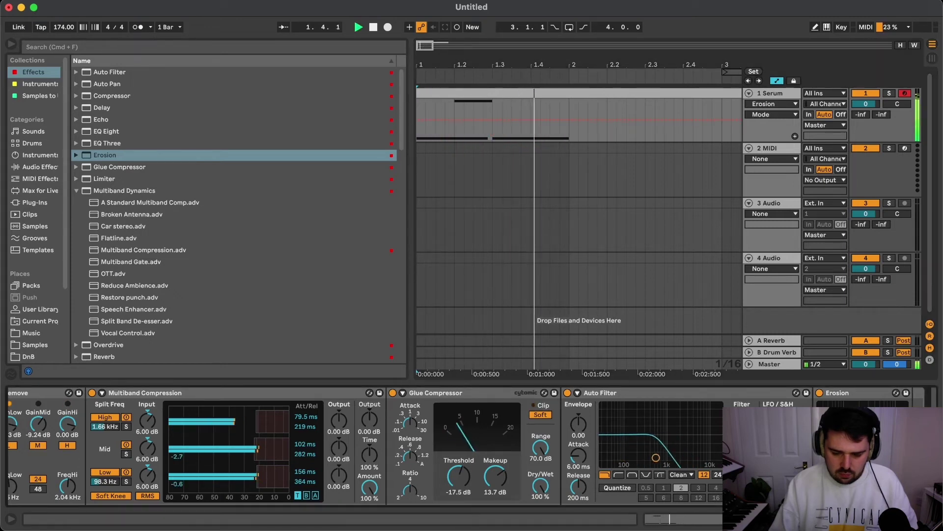
Step: Play back the bass with the automated low-pass filter and Erosion, and review the device chain from kHs Chorus to Erosion
{"action": "scroll", "coordinate": [472, 445], "scroll_direction": "right", "scroll_amount": 3}
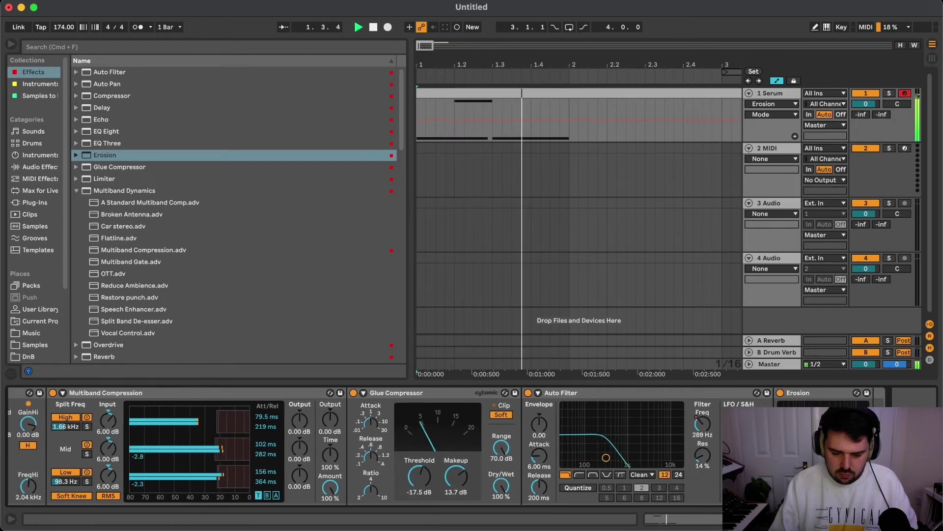
{"action": "key", "text": "space"}
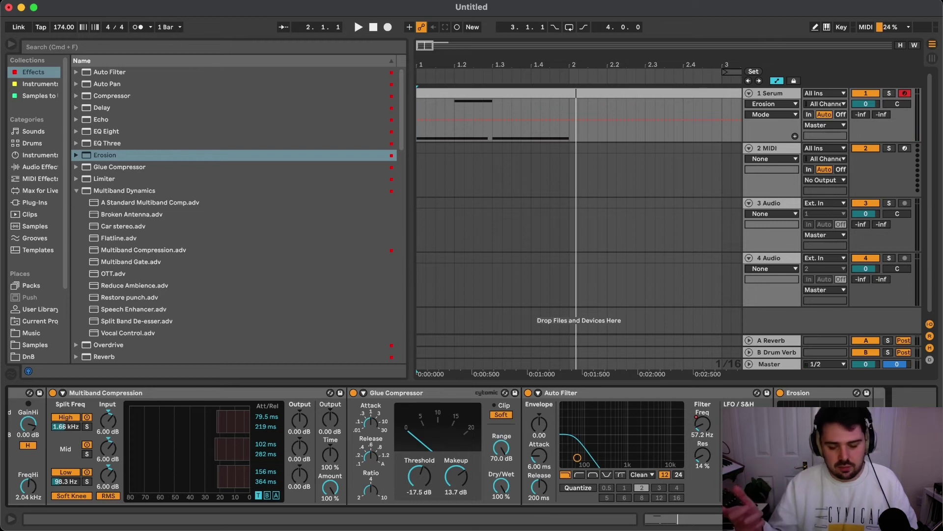
{"action": "key", "text": "space"}
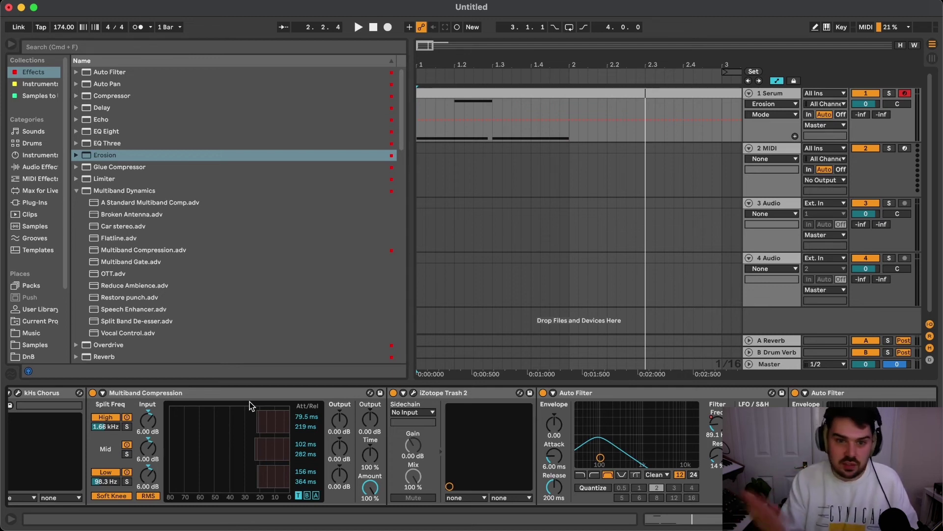
{"action": "scroll", "coordinate": [629, 437], "scroll_direction": "right", "scroll_amount": 10}
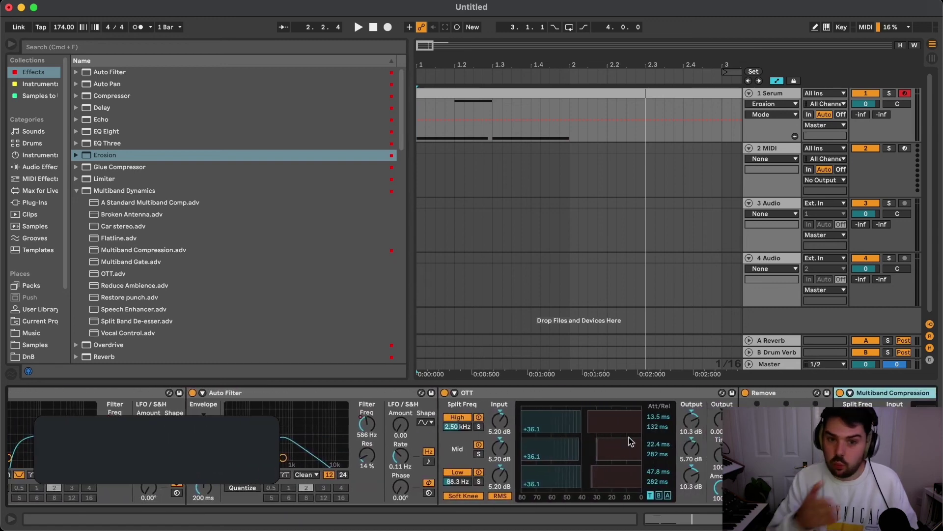
{"action": "scroll", "coordinate": [631, 441], "scroll_direction": "right", "scroll_amount": 15}
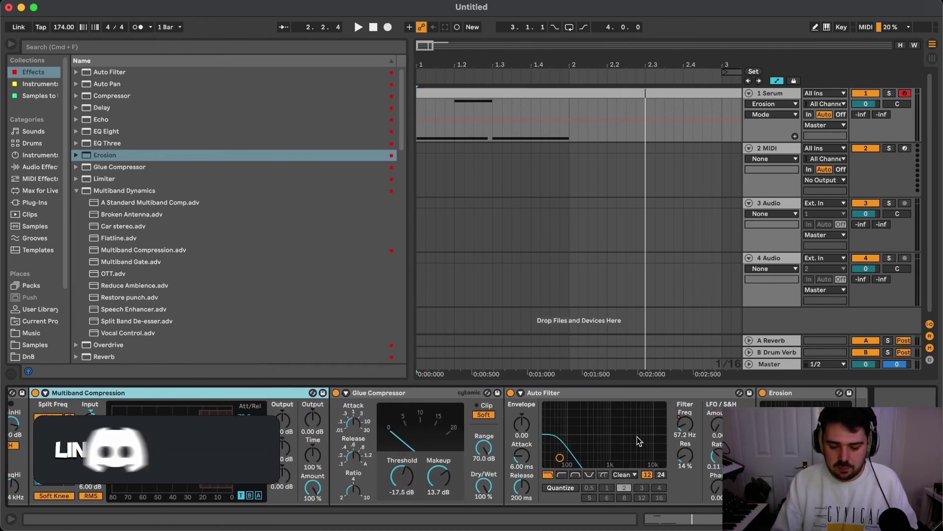